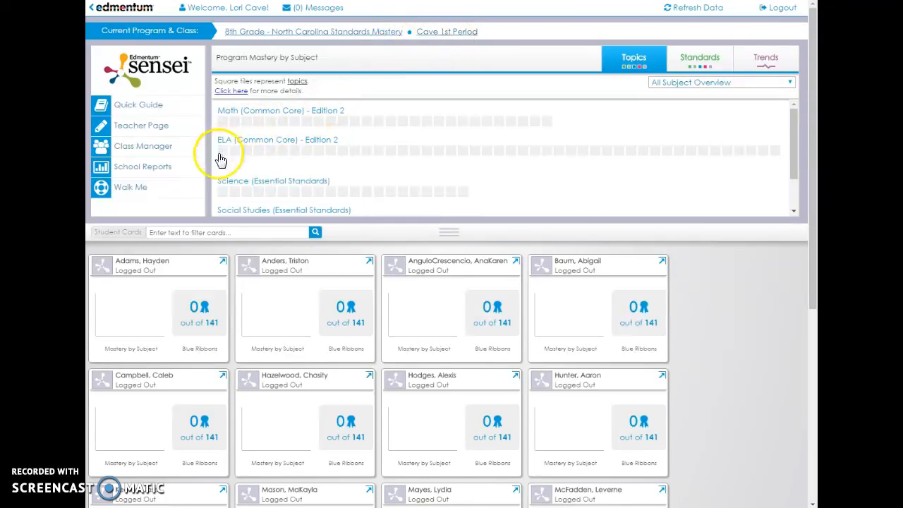
Step: Switch the dashboard view to the 2nd Period class of the 8th Grade - North Carolina Standards Mastery program
left_click(435, 40)
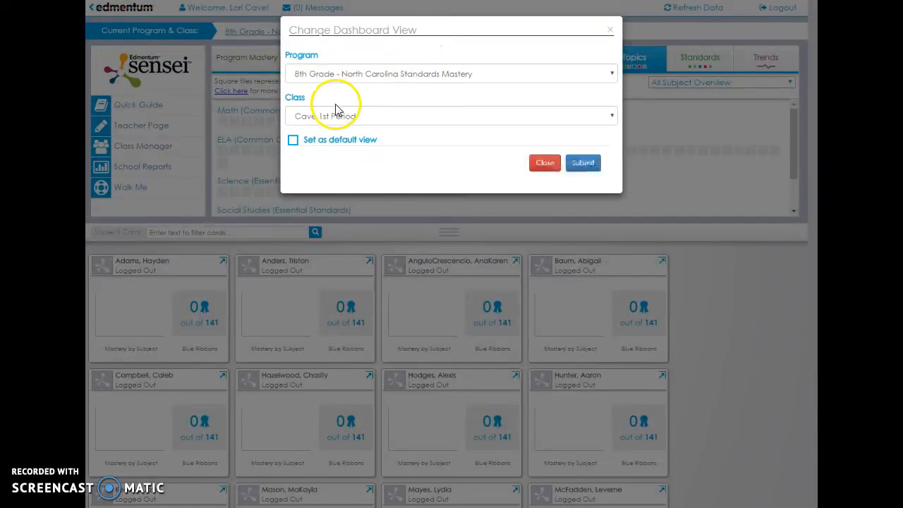
left_click(335, 120)
left_click(329, 150)
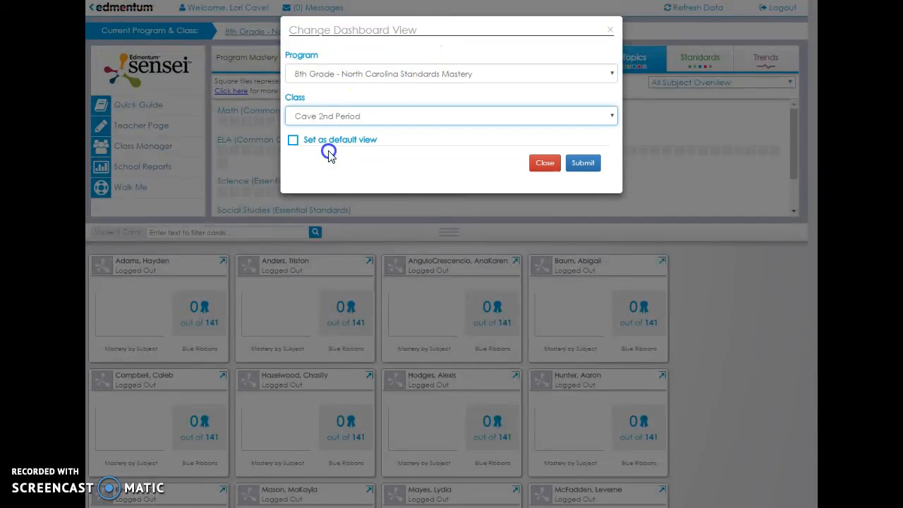
left_click(580, 166)
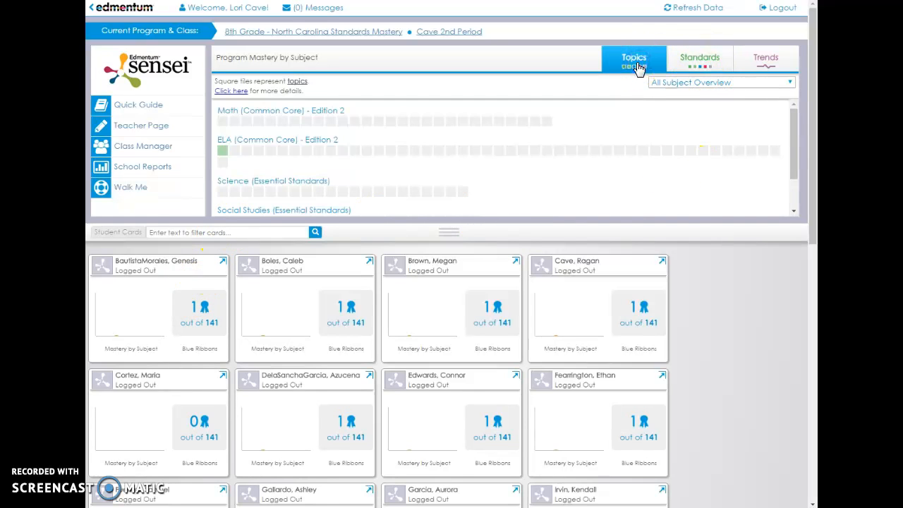
Step: View the class's standards mastery and performance trends by subject, and look at the Walk Me help
left_click(704, 62)
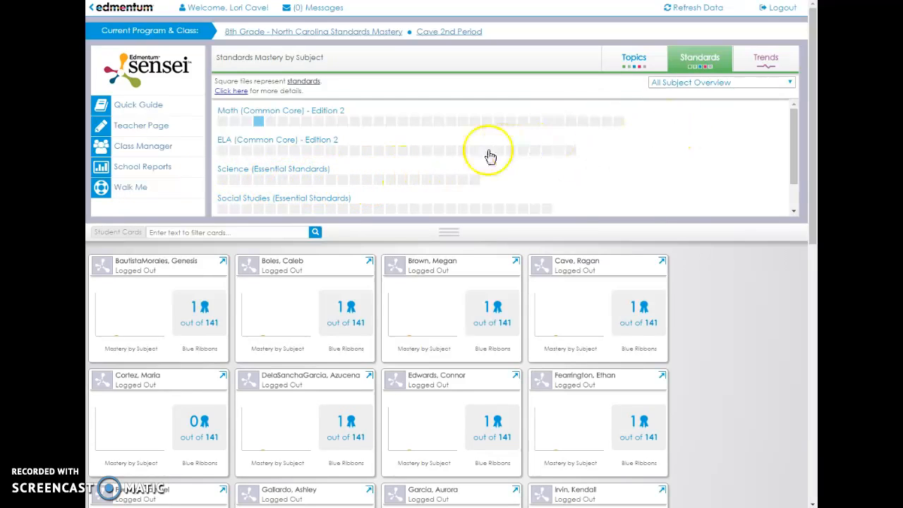
left_click(750, 59)
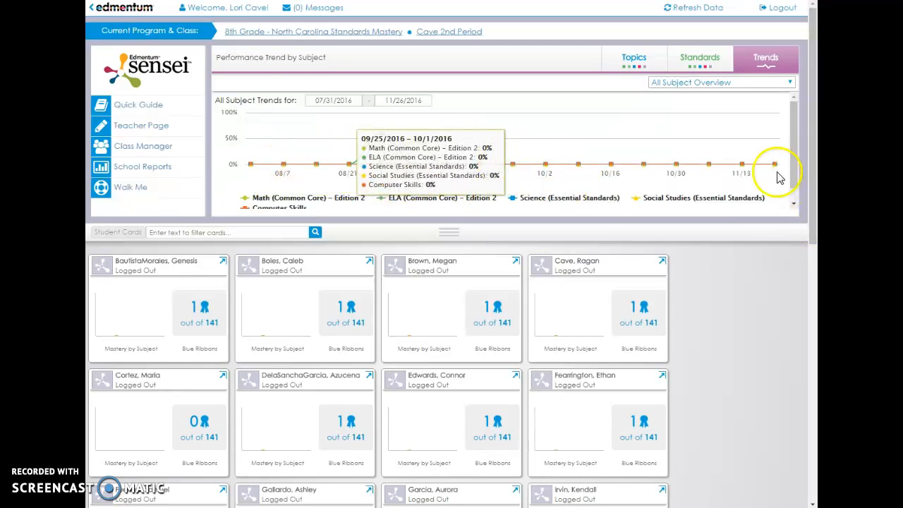
left_click(132, 188)
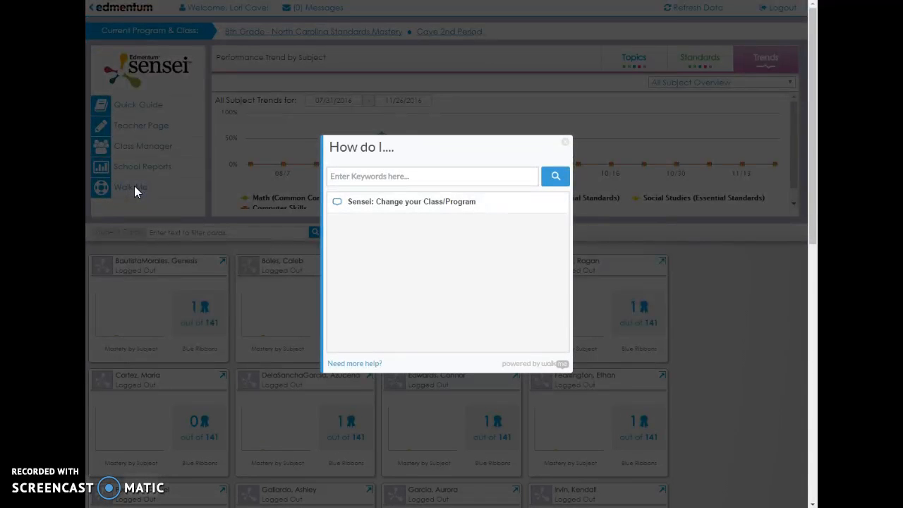
left_click(568, 144)
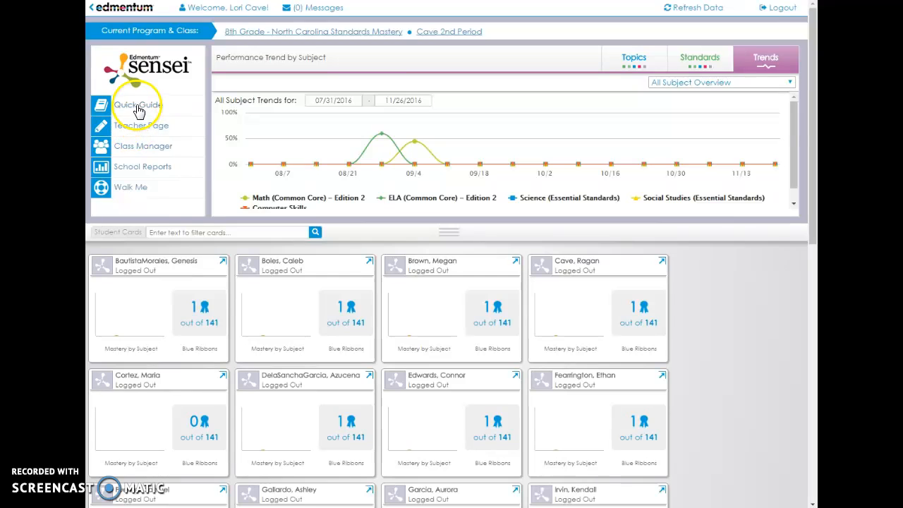
Step: Review the Quick Guide's color key and its student card legends for Summary, Progress and Topic
left_click(136, 104)
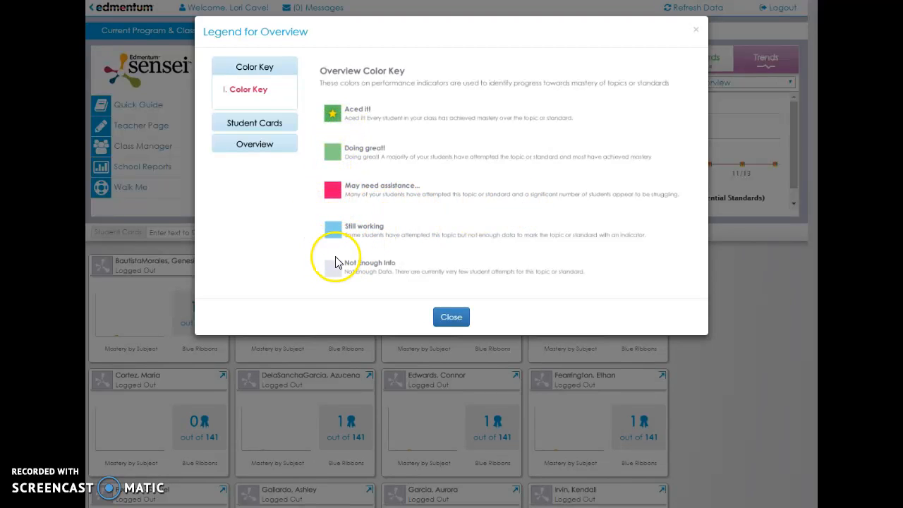
left_click(256, 125)
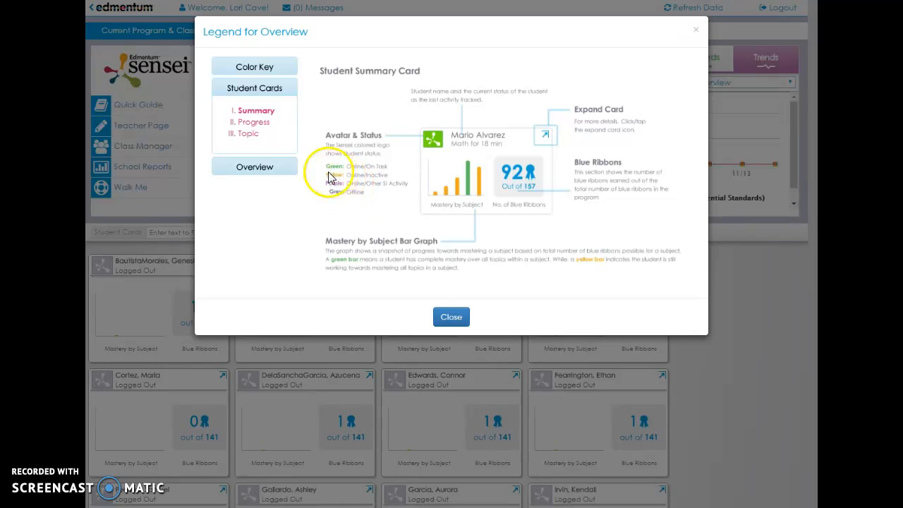
left_click(259, 123)
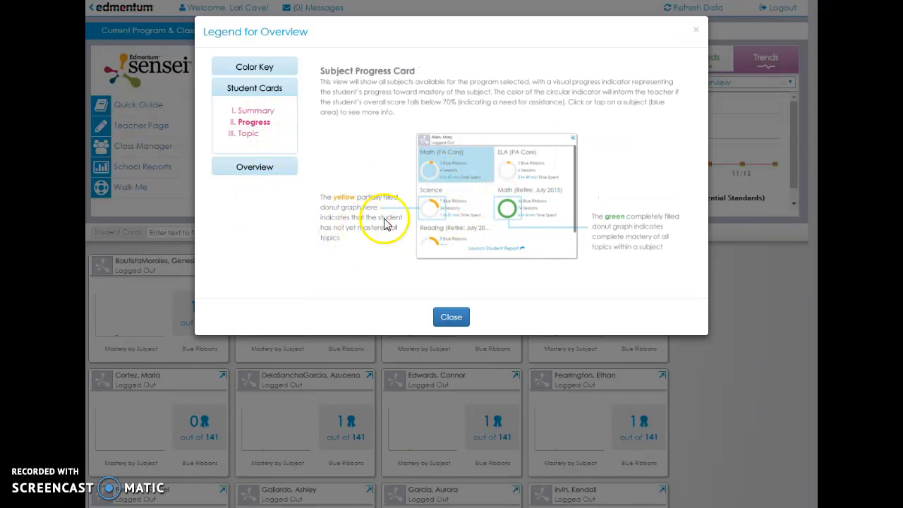
left_click(248, 135)
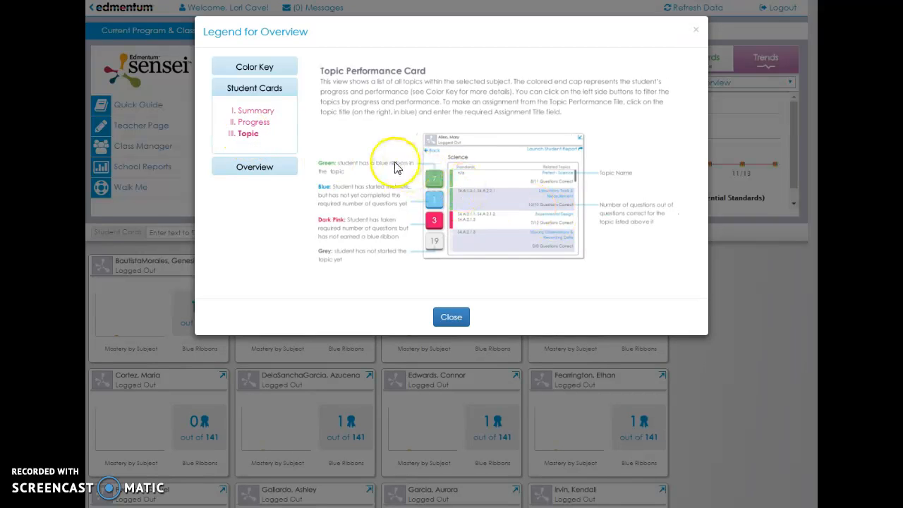
left_click(695, 30)
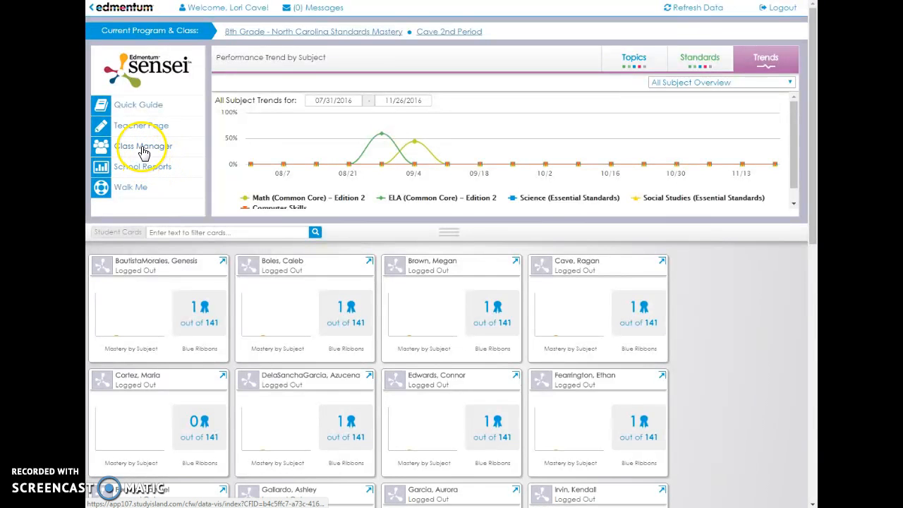
Step: Check which 8th Grade students are selected in the 2nd Period class properties, and return to the Class Manager
left_click(142, 148)
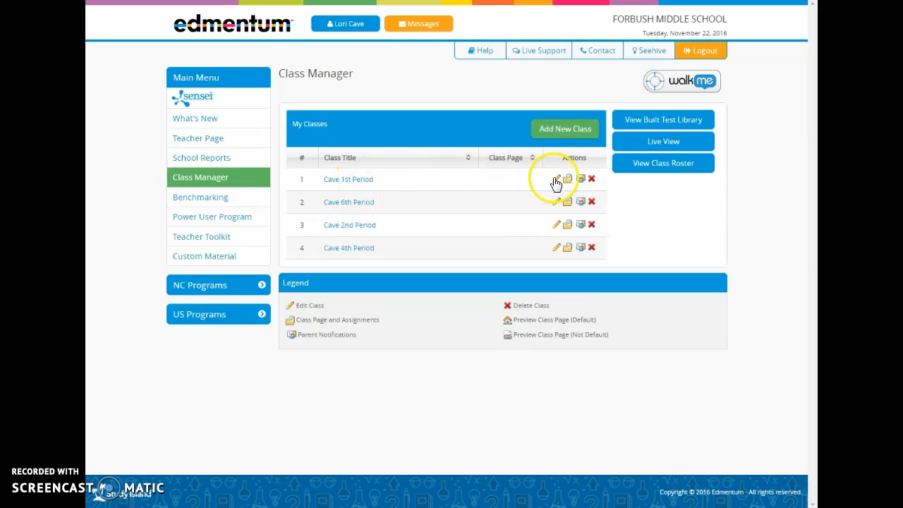
left_click(555, 230)
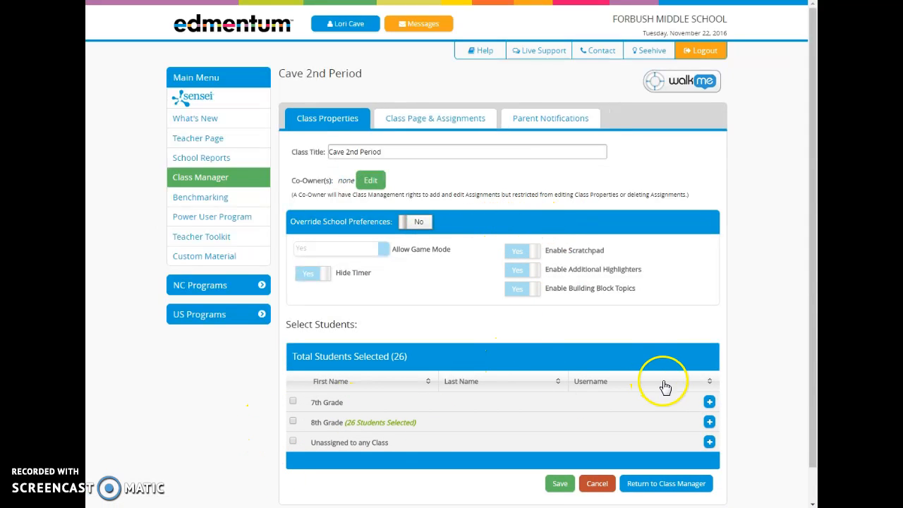
left_click(708, 421)
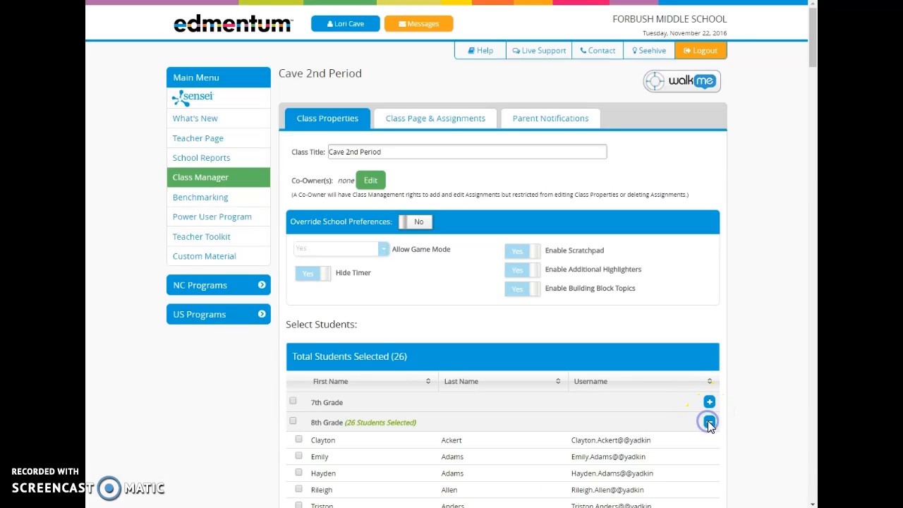
scroll(614, 395, "down", 6)
scroll(602, 387, "down", 6)
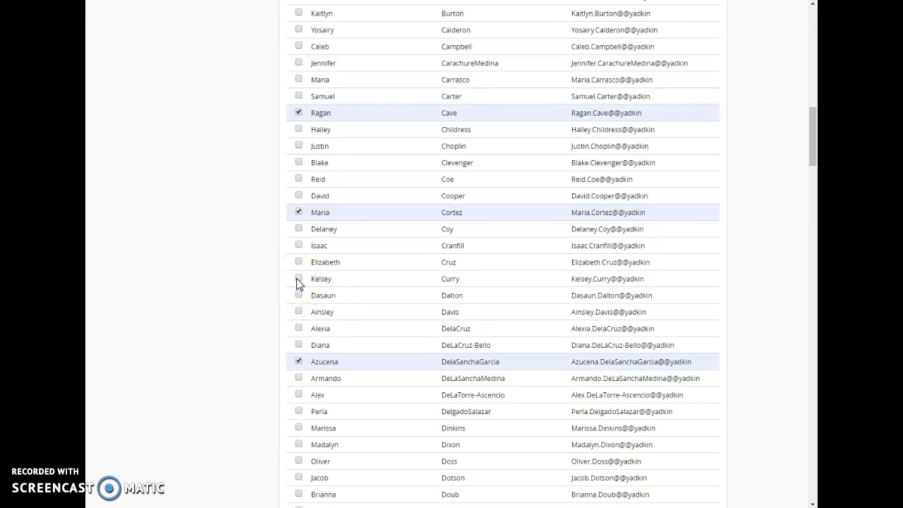
scroll(706, 387, "down", 15)
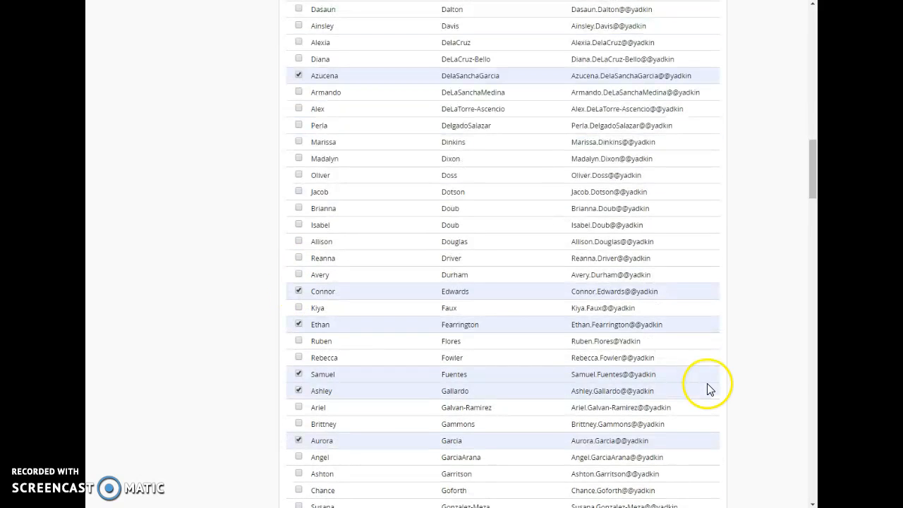
scroll(709, 389, "down", 20)
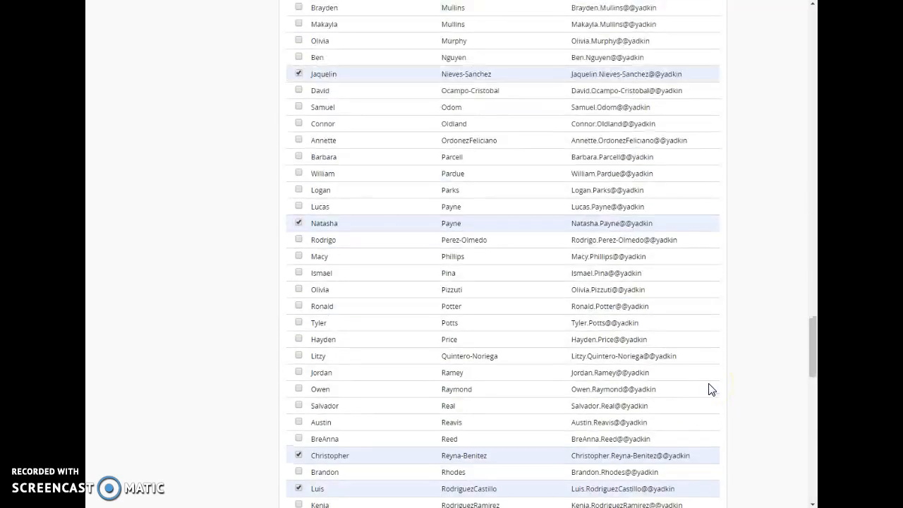
scroll(709, 387, "down", 3)
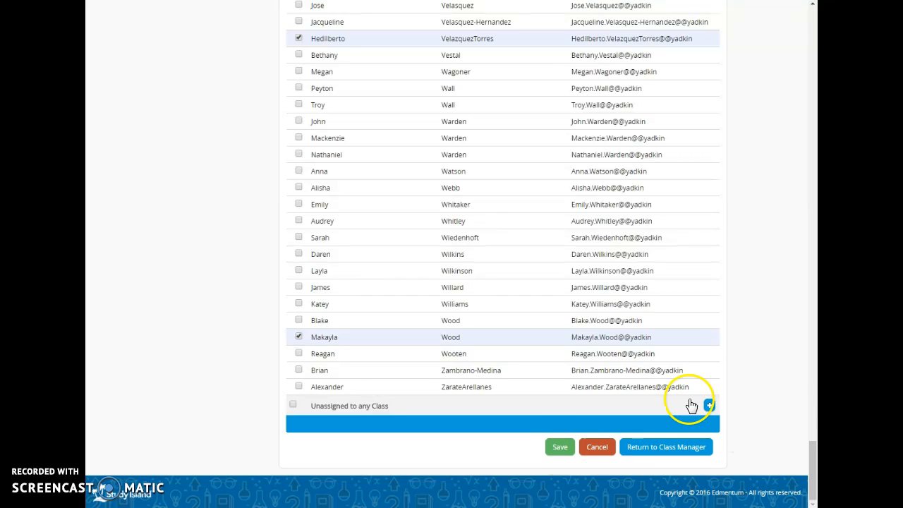
left_click(680, 448)
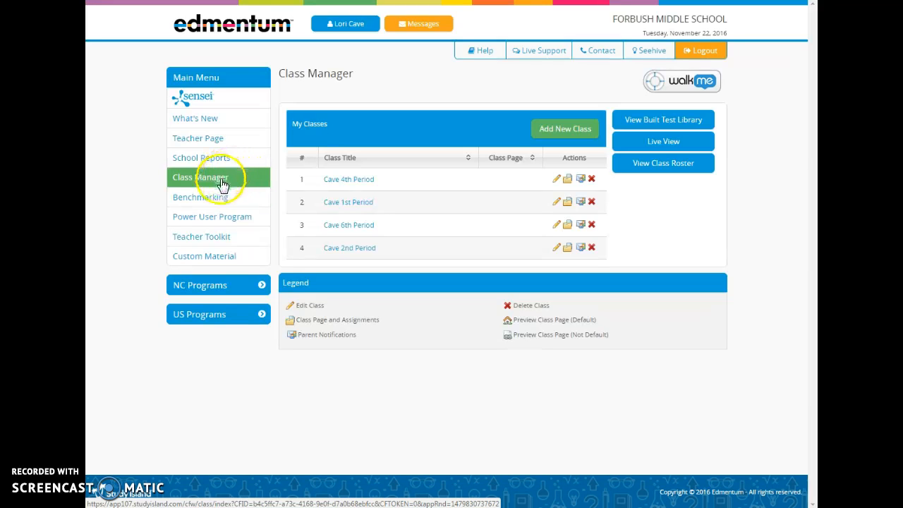
Step: Look at the Teacher Toolkit resources and the Teacher Page overview
left_click(205, 237)
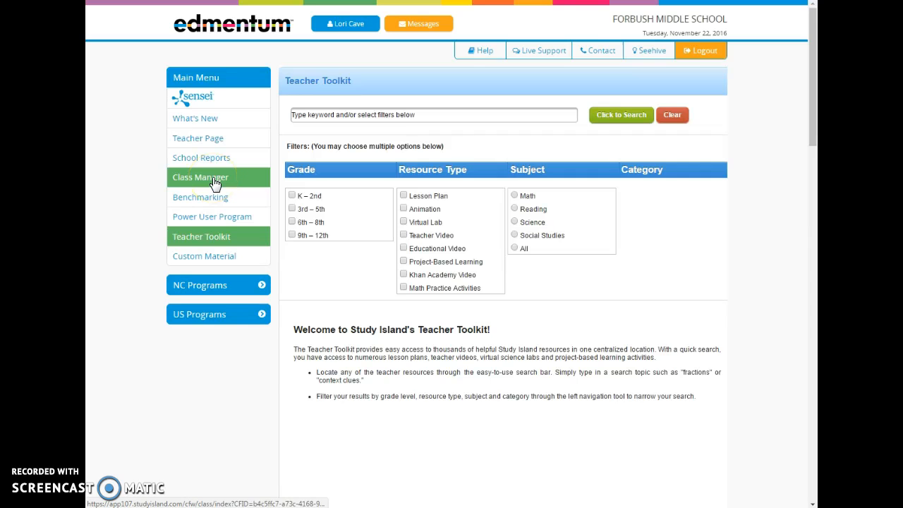
left_click(213, 141)
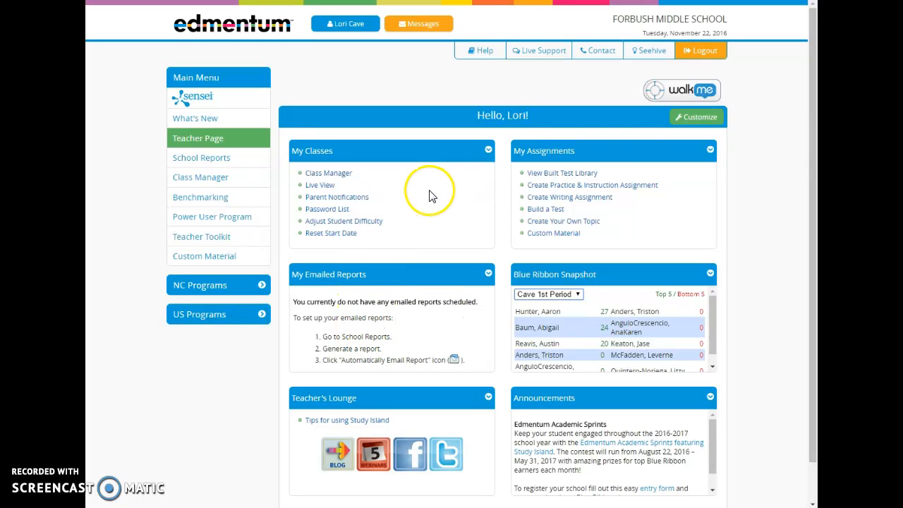
Step: Start a new Practice & Instruction class assignment from the 2nd Period class page
left_click(329, 173)
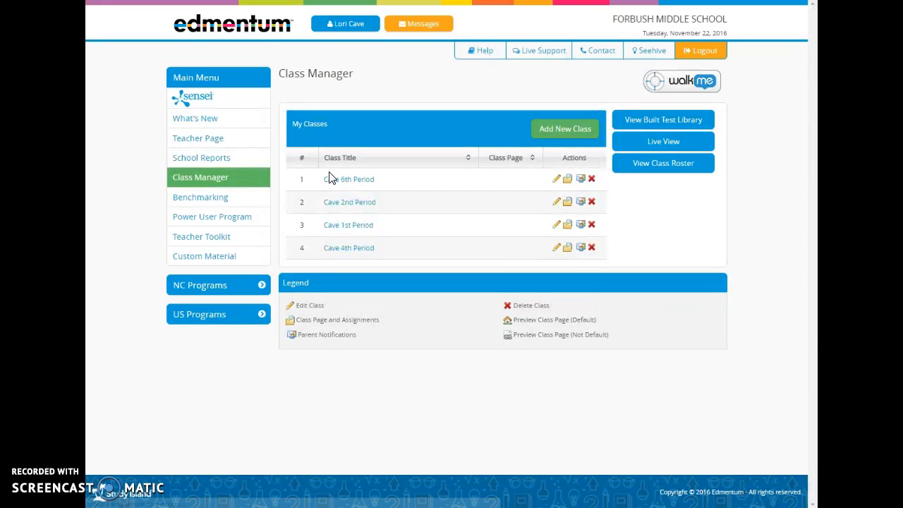
left_click(568, 203)
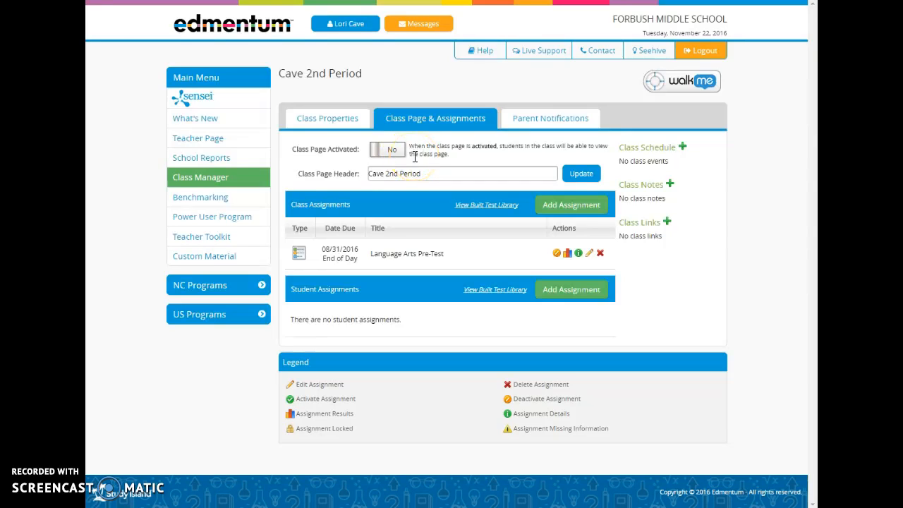
left_click(557, 208)
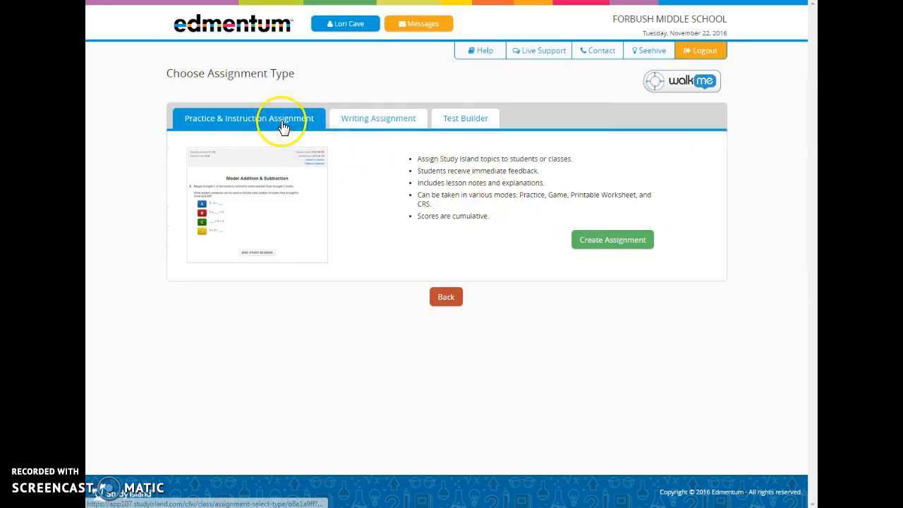
left_click(626, 239)
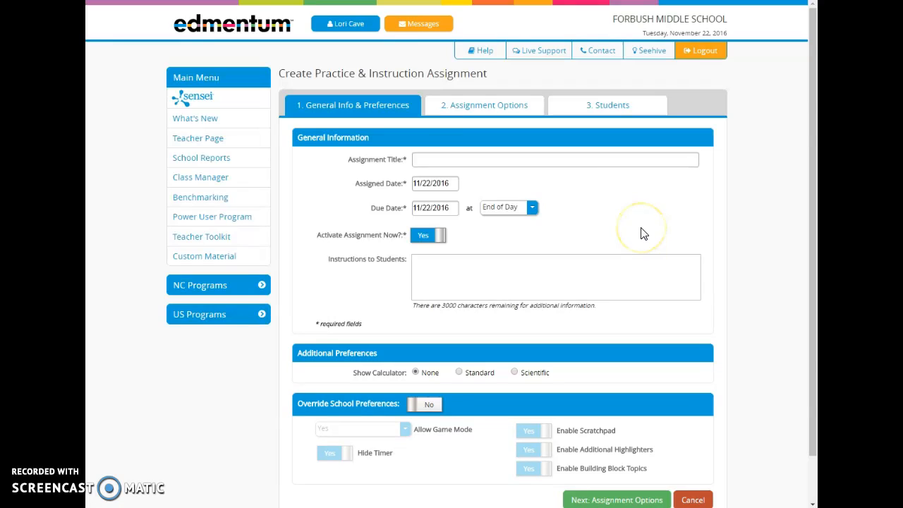
Step: Title the assignment Point of View, set its due date to 12/16/2016, and continue to the assignment options
left_click(442, 162)
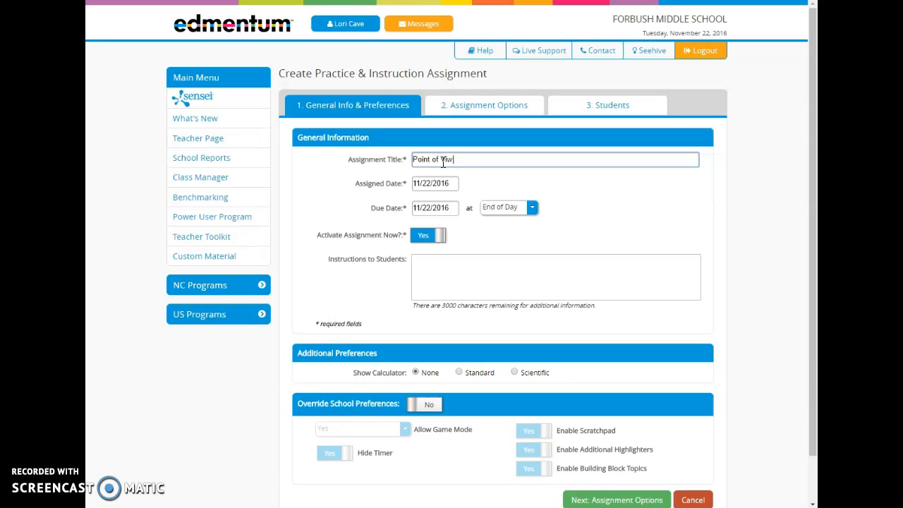
left_click(449, 209)
left_click(521, 225)
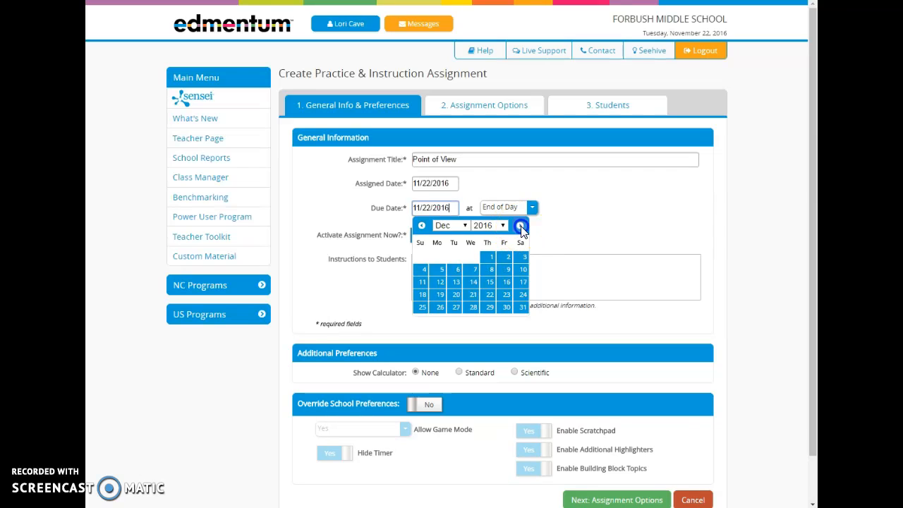
left_click(505, 282)
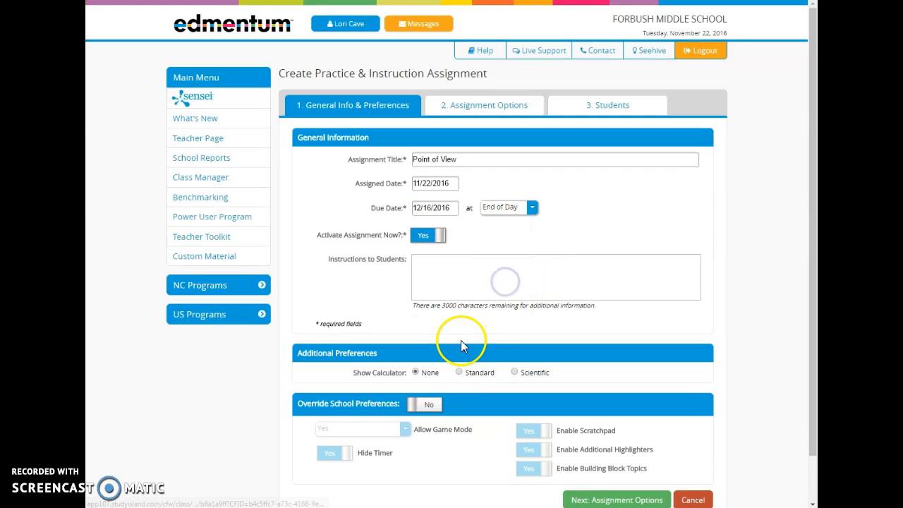
scroll(448, 369, "down", 1)
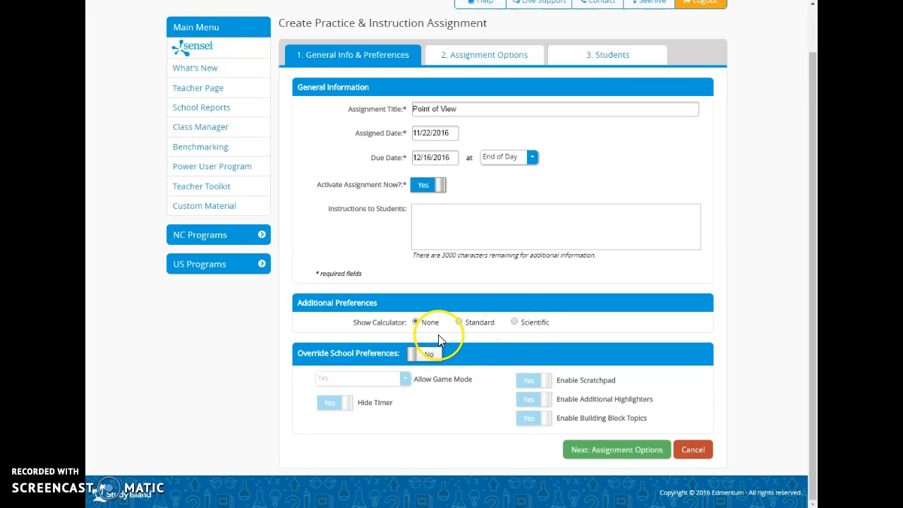
left_click(631, 449)
Step: Select the Literary Point of View topic under ELA (Common Core) - Edition 2 in the 8th Grade - North Carolina Standards Mastery program
left_click(484, 134)
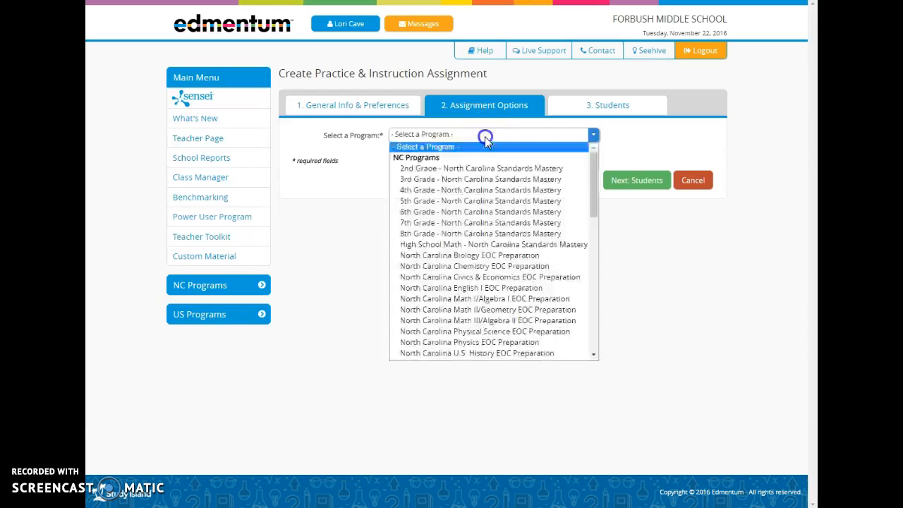
left_click(478, 233)
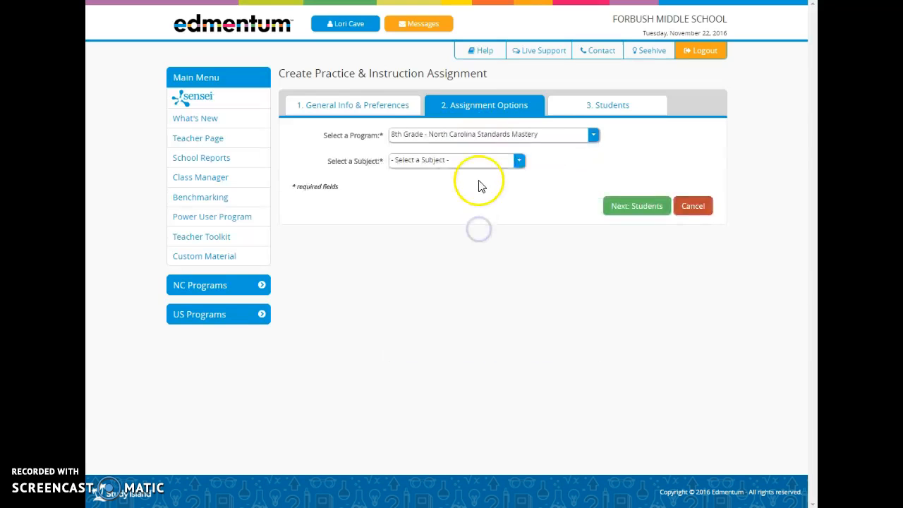
left_click(485, 160)
left_click(464, 191)
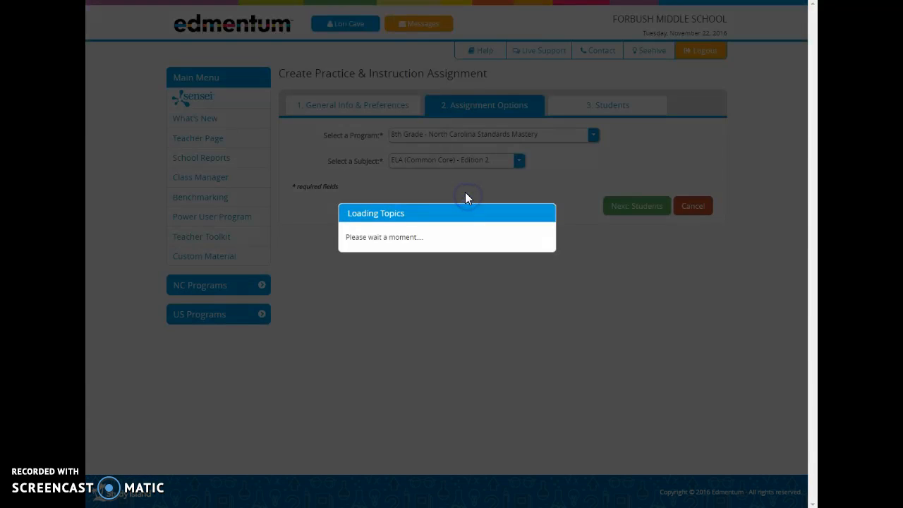
scroll(494, 296, "down", 4)
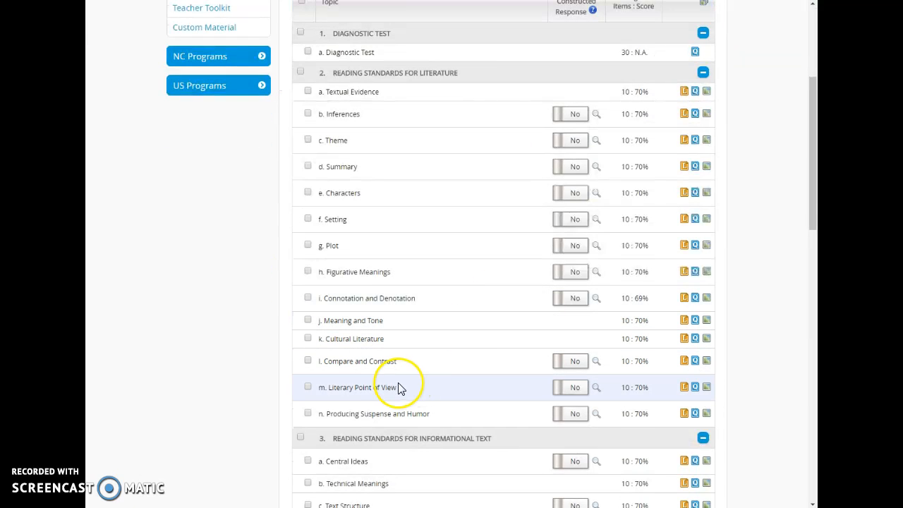
left_click(308, 388)
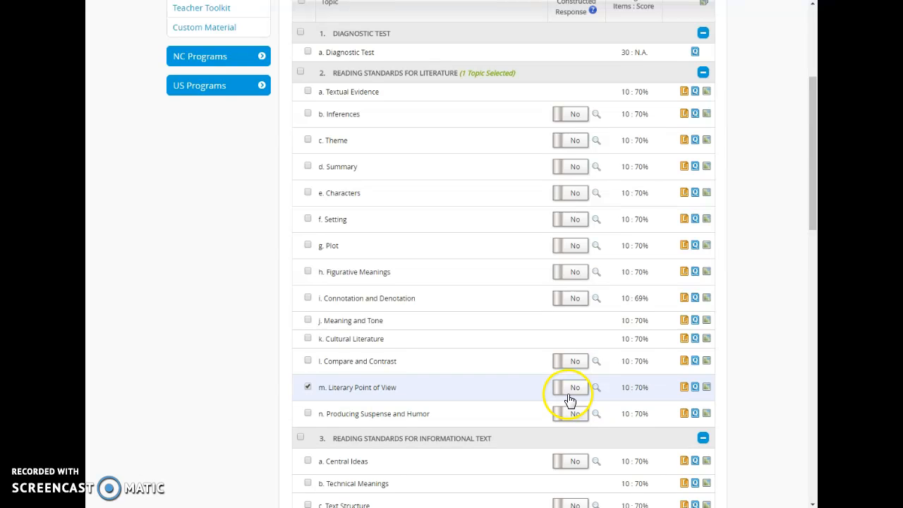
Step: View the lesson for the Literary Point of View topic, look through its content, and close it
left_click(683, 387)
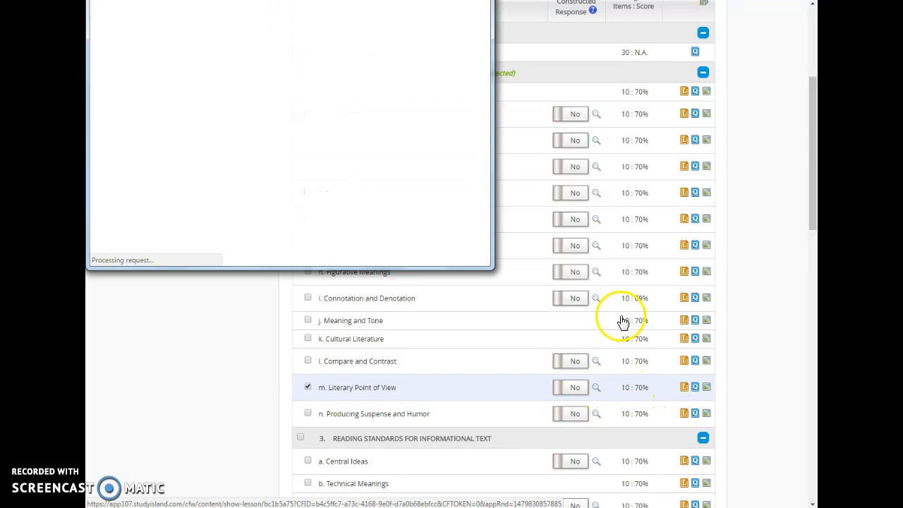
left_click_drag(273, 0, 286, 27)
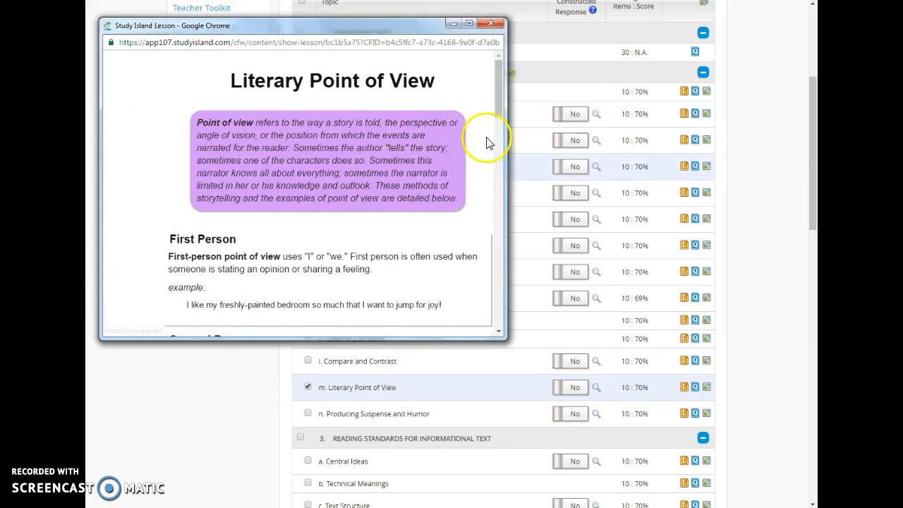
left_click_drag(495, 72, 478, 308)
left_click(490, 24)
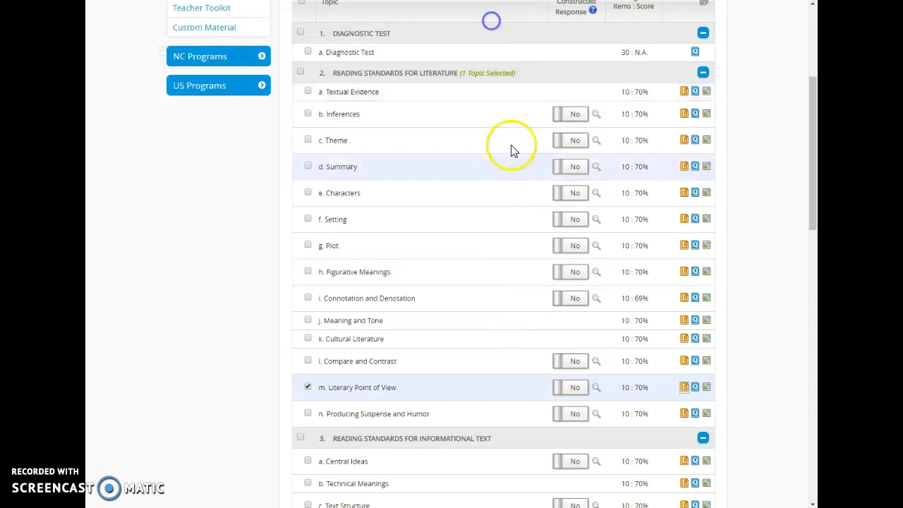
Step: Preview the Literary Point of View questions as a printable worksheet with the multiple choice answers hidden, and close it
left_click(695, 389)
left_click_drag(356, 0, 356, 28)
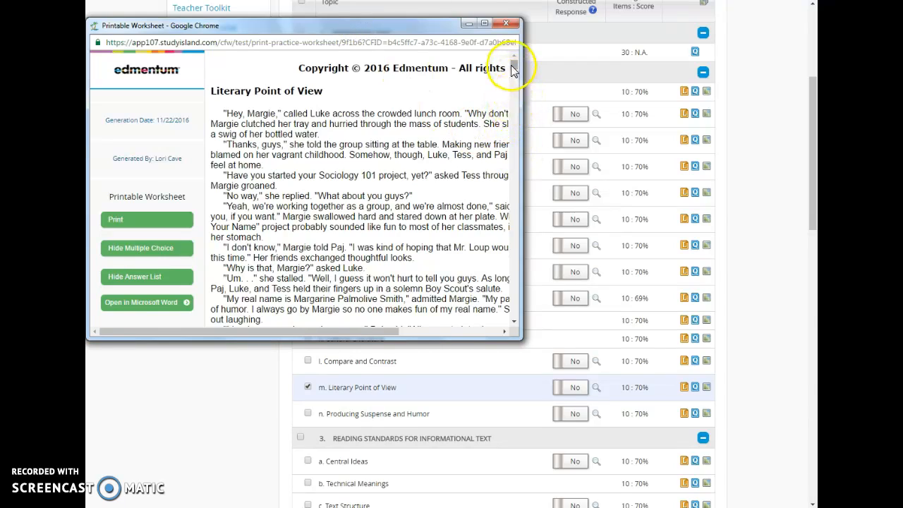
left_click_drag(512, 68, 511, 82)
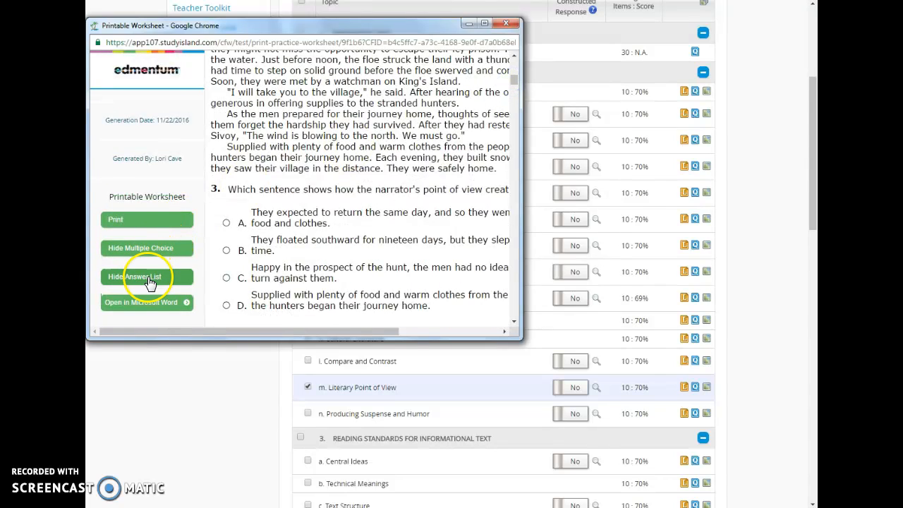
left_click(156, 250)
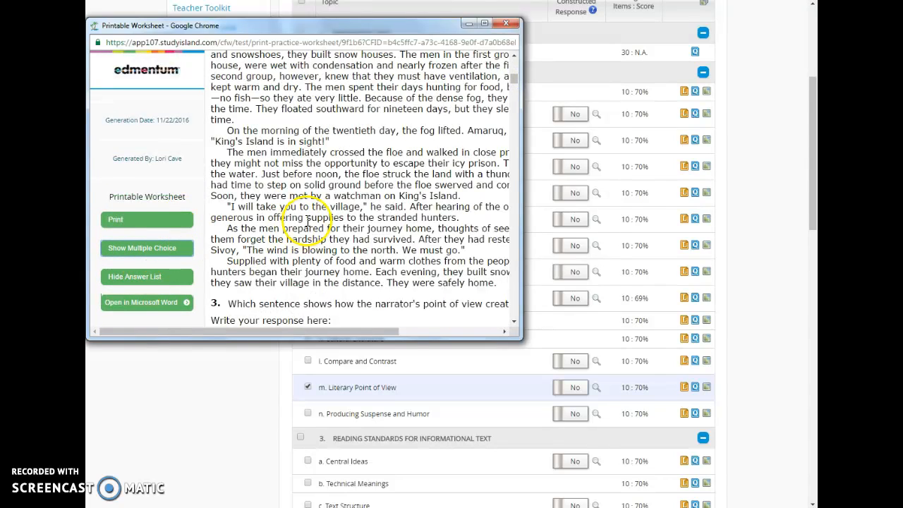
scroll(312, 216, "down", 3)
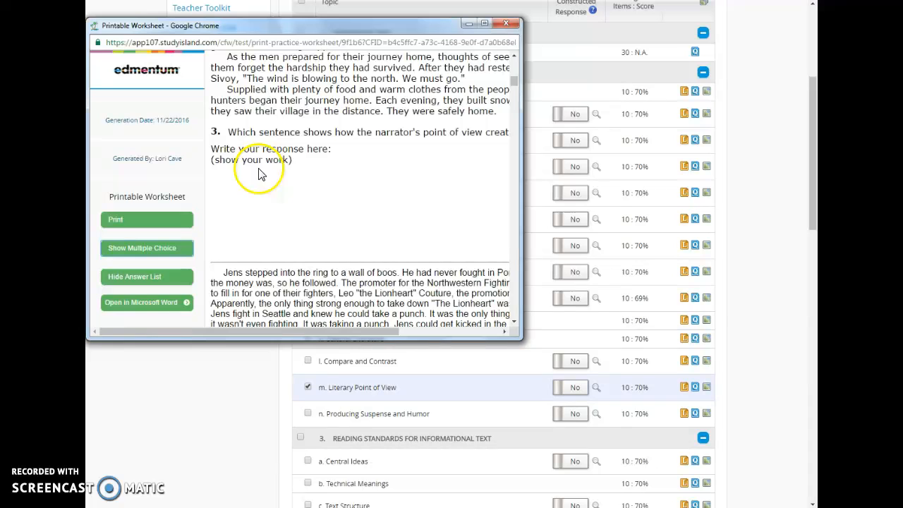
left_click(505, 24)
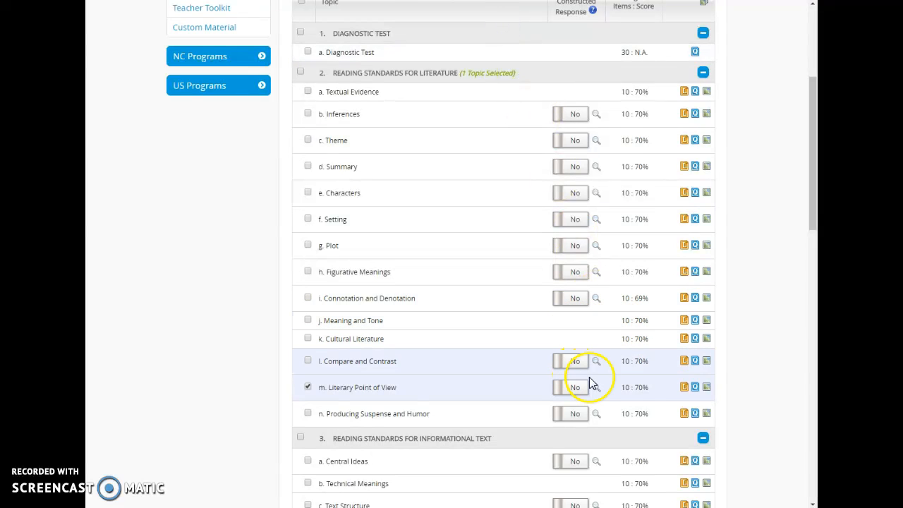
Step: View the standard that the Literary Point of View topic covers, and close it
left_click(705, 389)
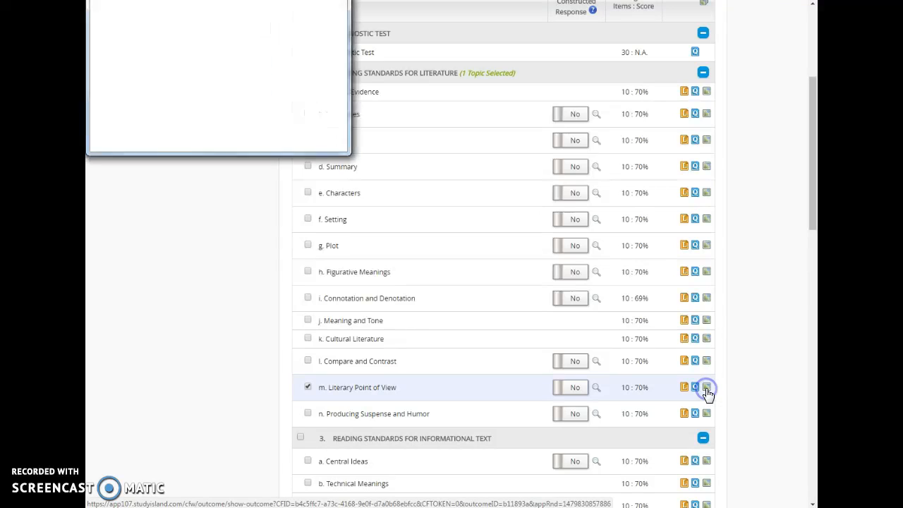
left_click_drag(256, 0, 259, 39)
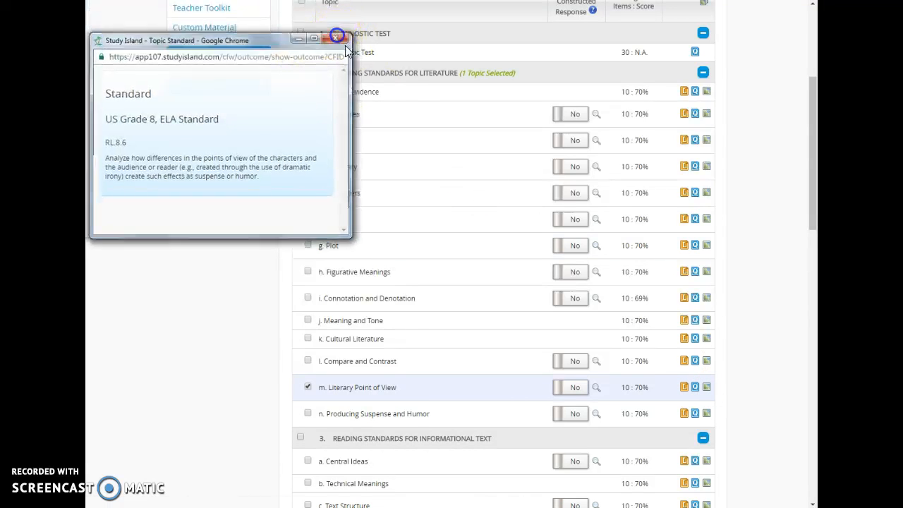
left_click(336, 36)
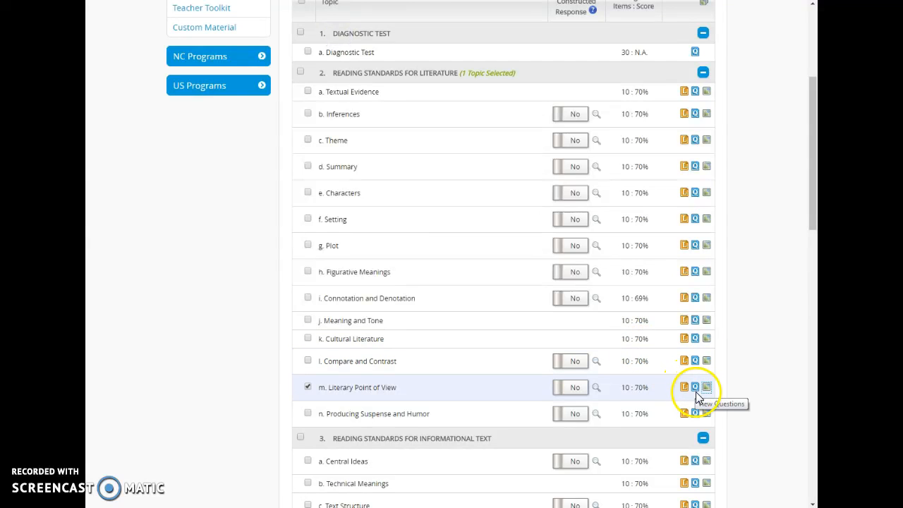
Step: Look through the printable worksheet questions for the Producing Suspense and Humor topic in an enlarged window, and close it
left_click(697, 416)
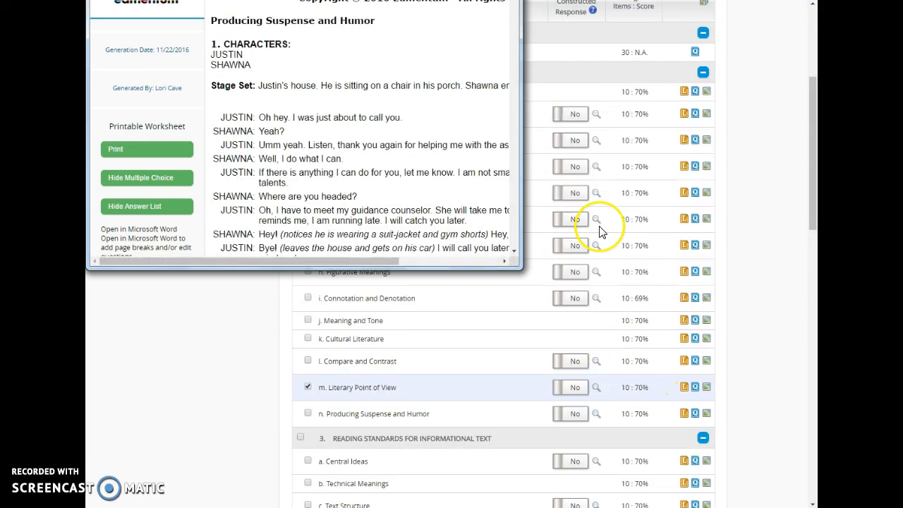
left_click_drag(429, 0, 429, 7)
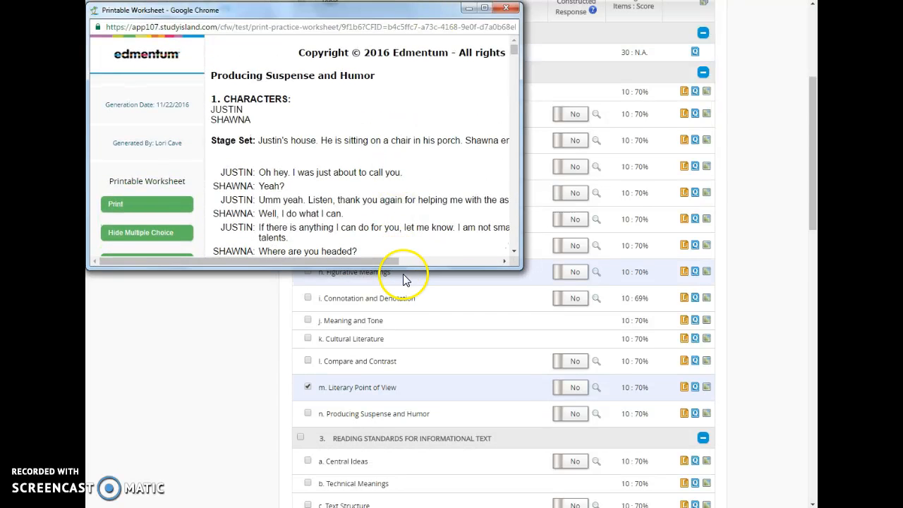
left_click_drag(406, 266, 420, 492)
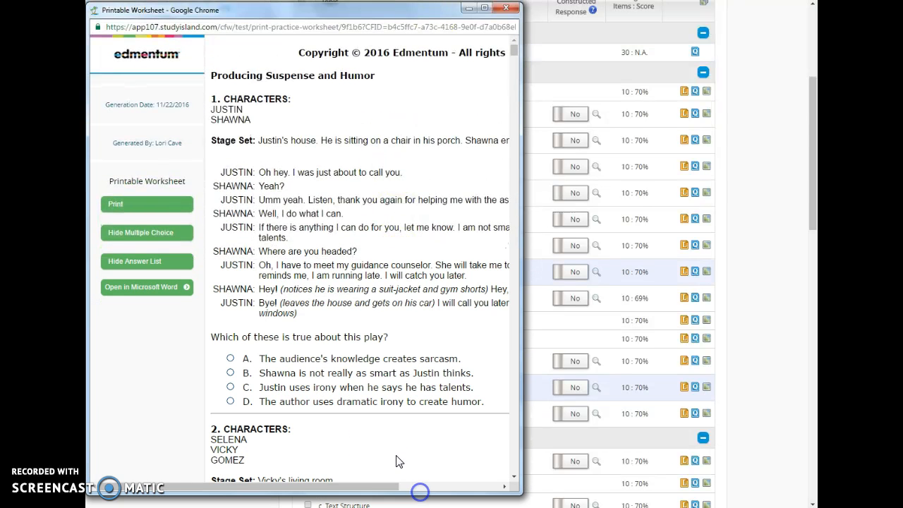
scroll(277, 227, "down", 3)
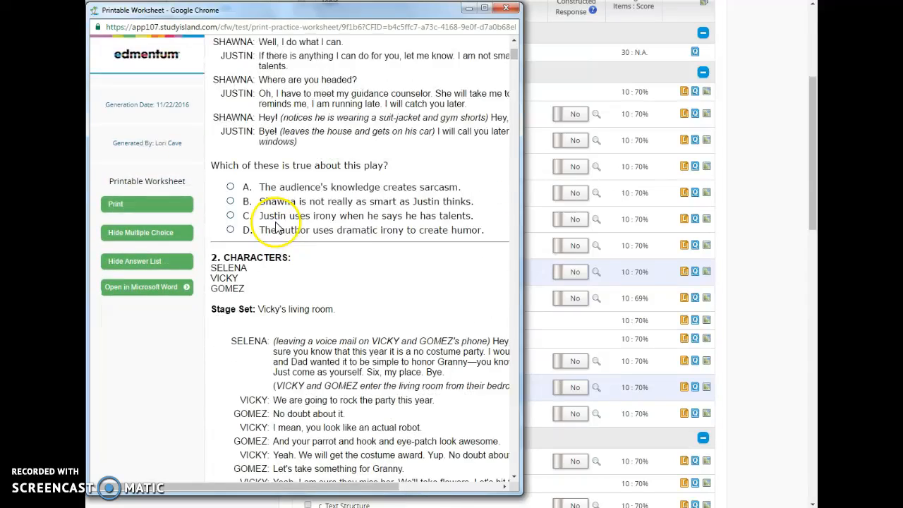
scroll(277, 227, "down", 6)
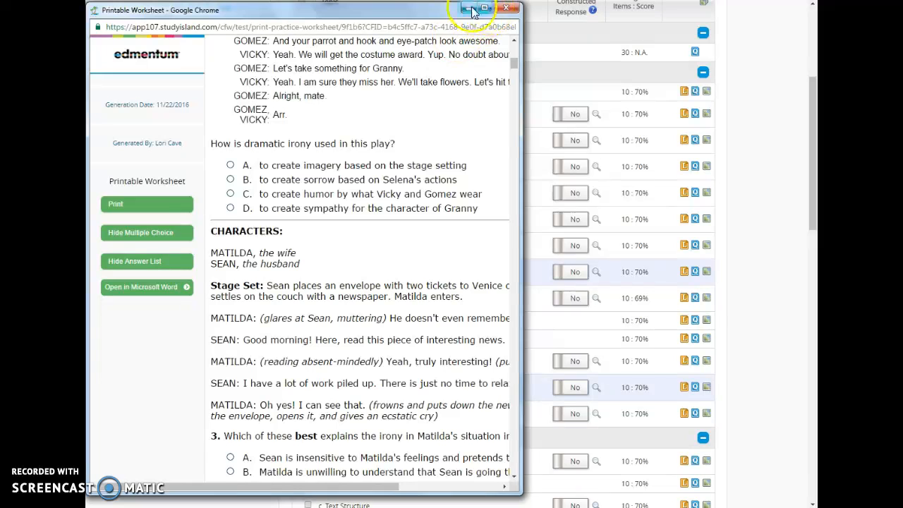
left_click(509, 11)
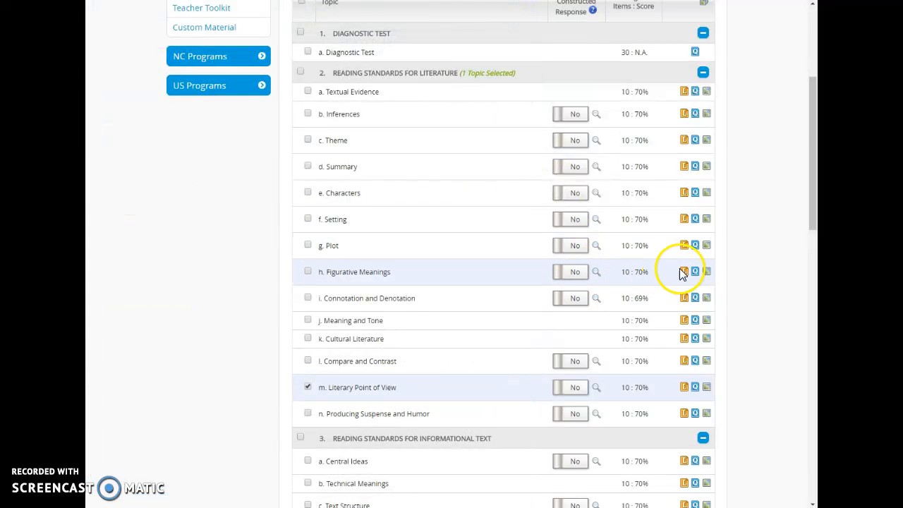
Step: Reopen the Literary Point of View lesson, review it once more, and close it
left_click(685, 388)
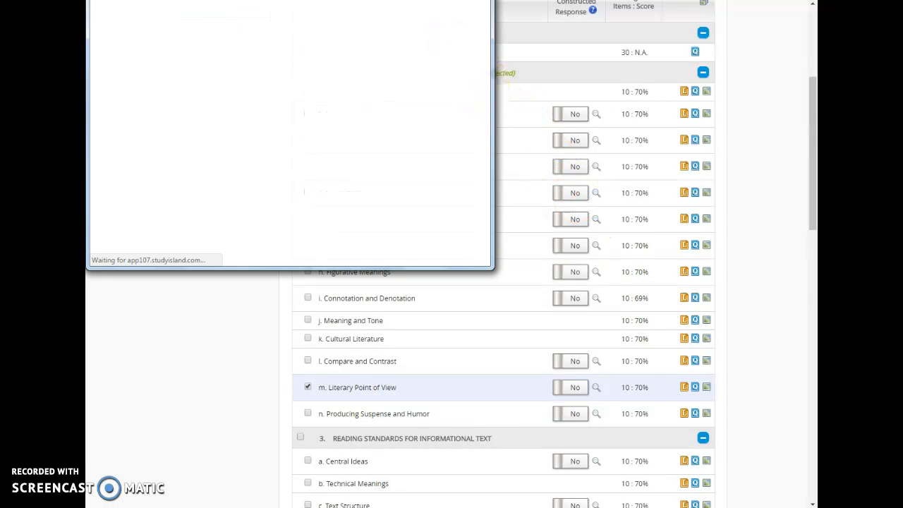
left_click_drag(329, 0, 332, 26)
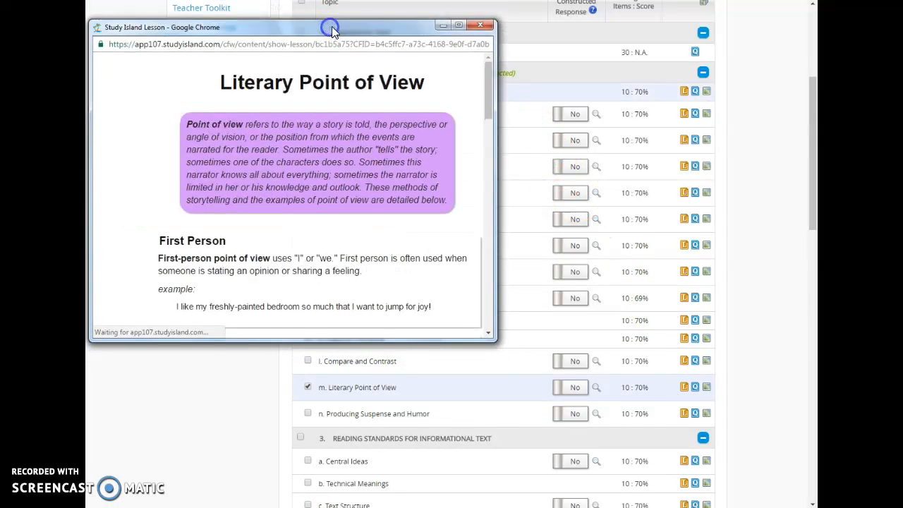
left_click_drag(492, 67, 511, 289)
left_click(483, 25)
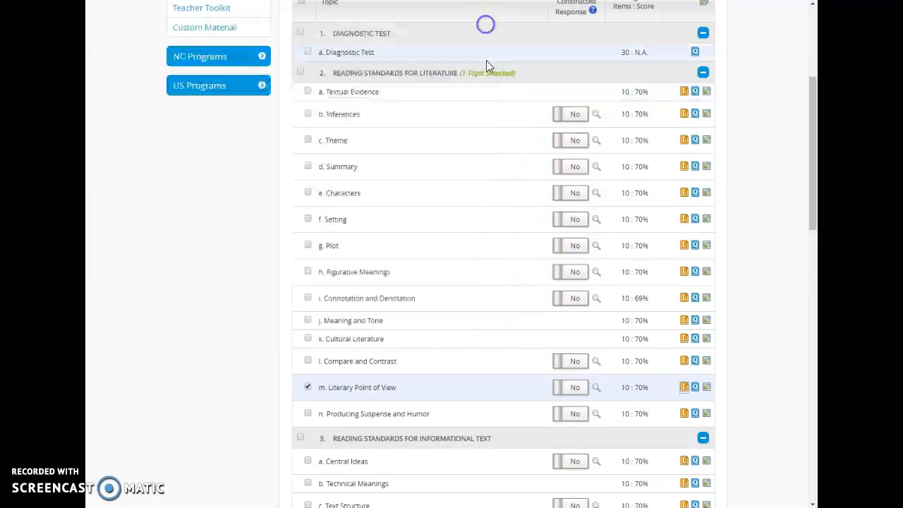
Step: Include the constructed response for the Literary Point of View topic and continue to the student selection
scroll(543, 379, "up", 2)
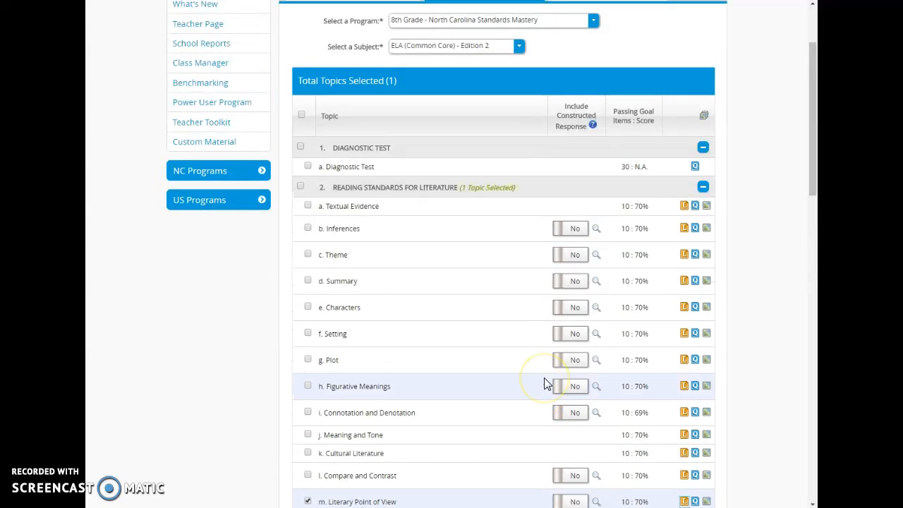
scroll(543, 377, "down", 2)
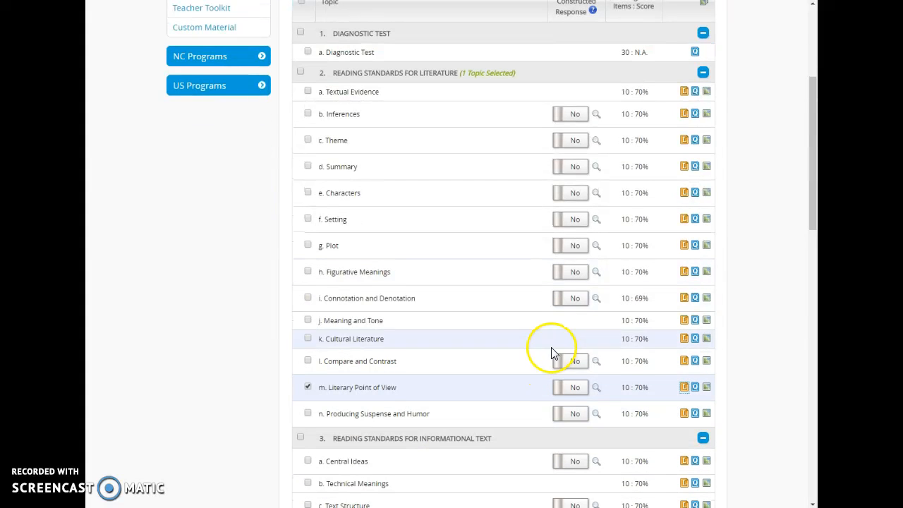
left_click(558, 366)
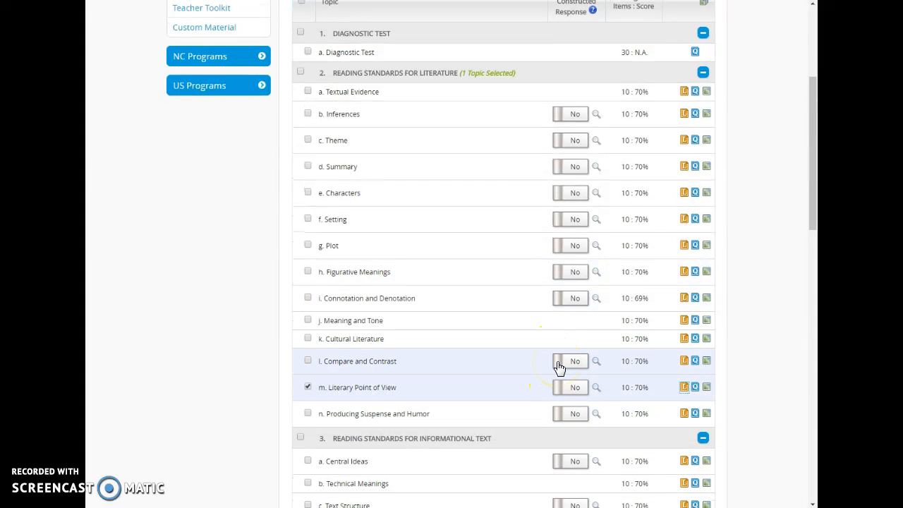
left_click(553, 389)
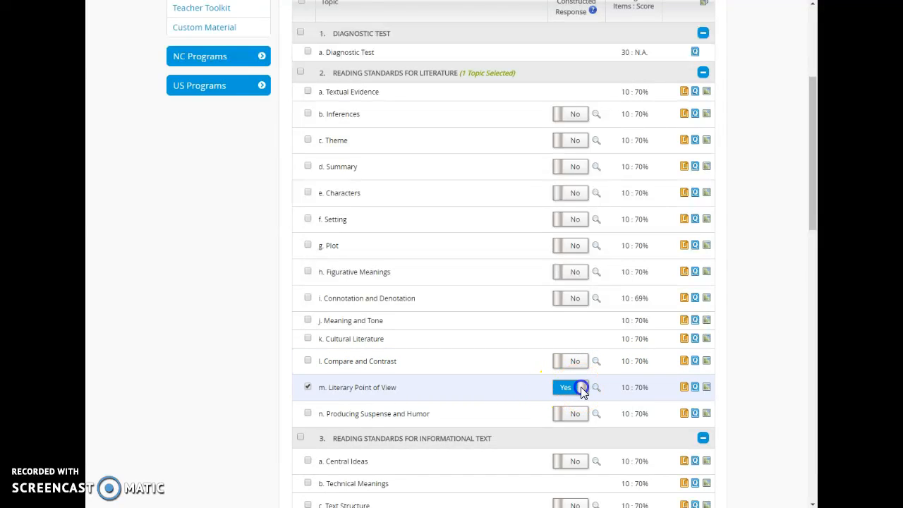
scroll(575, 392, "down", 15)
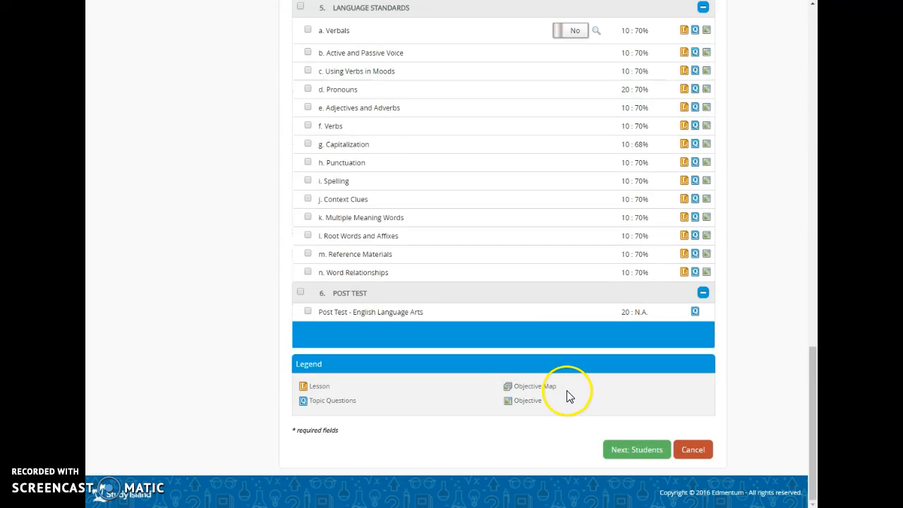
left_click(645, 449)
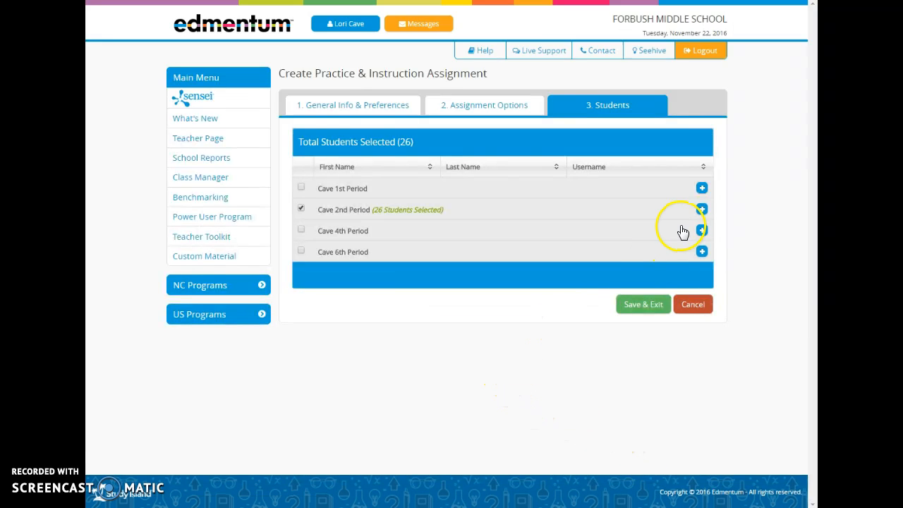
Step: Add the 1st, 4th and 6th Period classes to the Point of View assignment, and save it
left_click(300, 188)
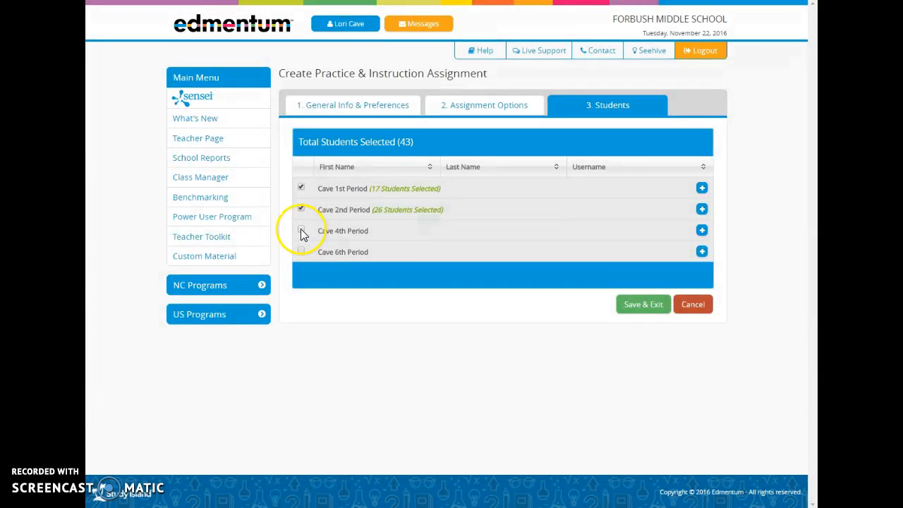
left_click(300, 231)
left_click(301, 251)
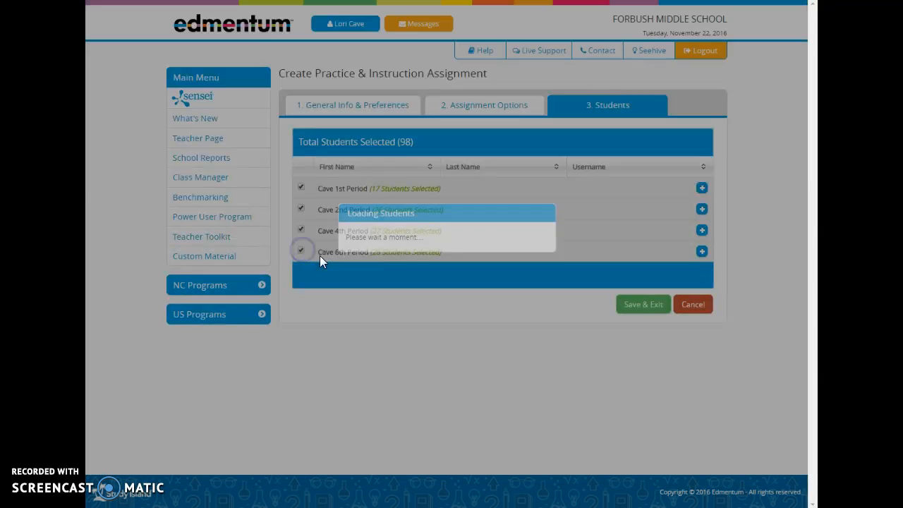
left_click(639, 307)
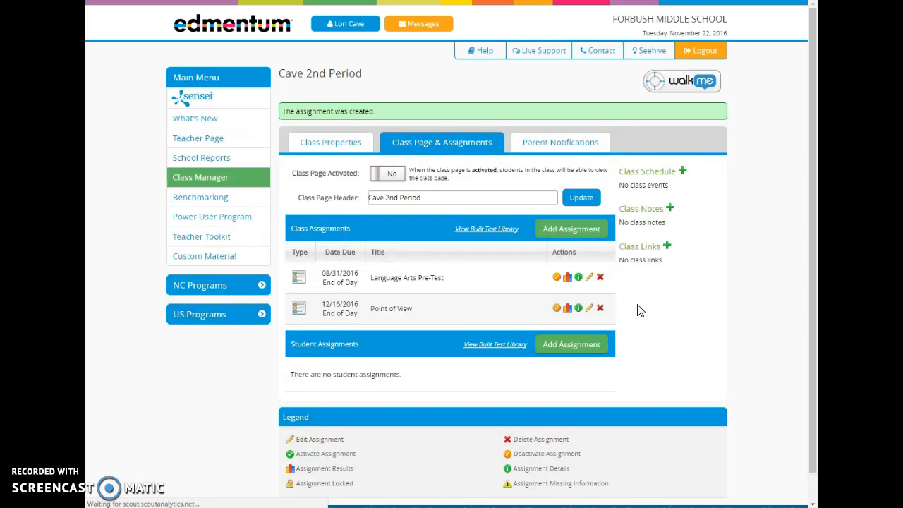
Step: Look at the actions available for the Point of View assignment, including results, details, editing and deactivation
left_click(567, 308)
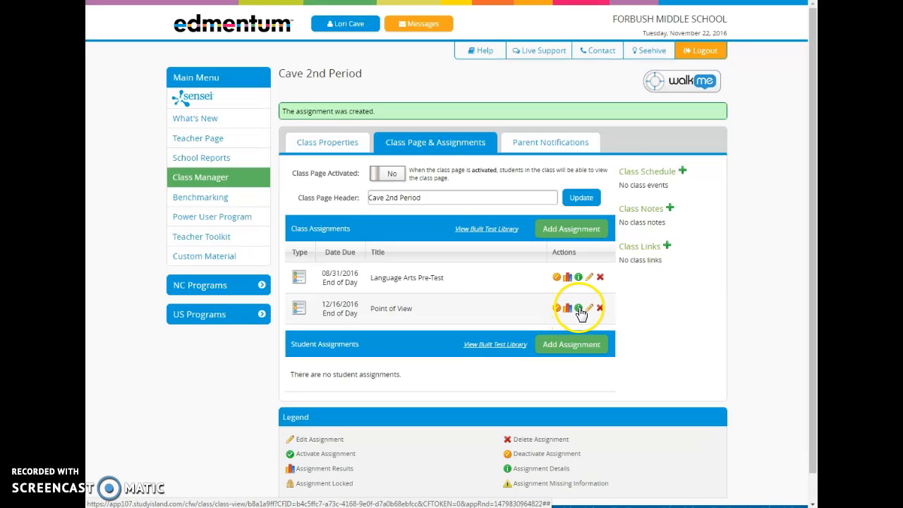
left_click(589, 309)
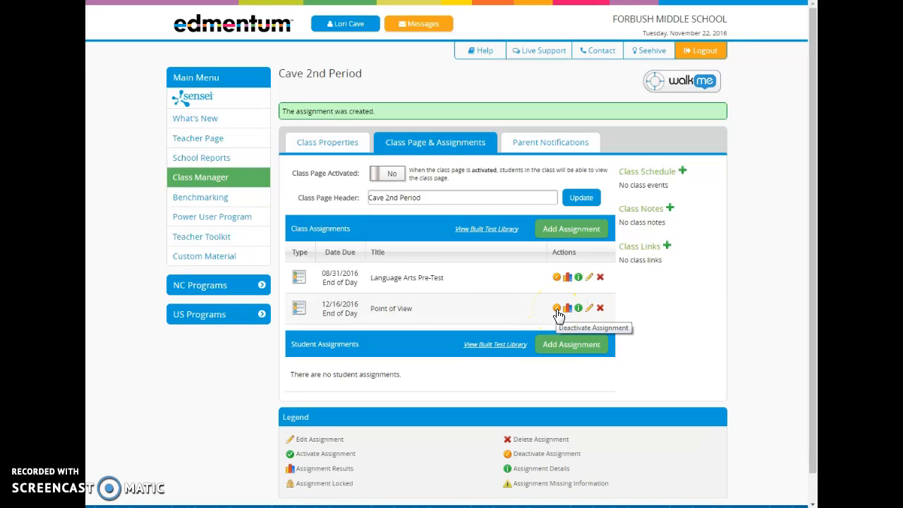
left_click(590, 308)
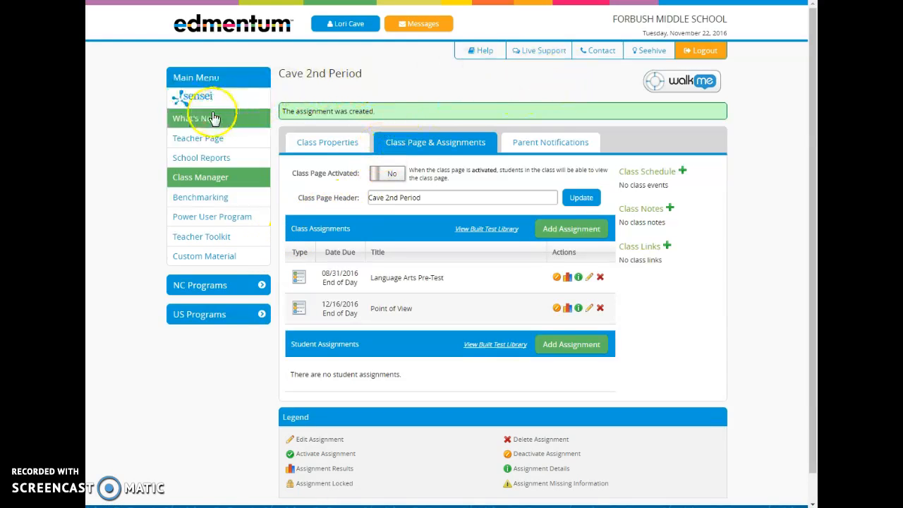
Step: Open the passing goal adjustment for the 8th Grade - North Carolina Standards Mastery program and the 1st Period class
left_click(202, 141)
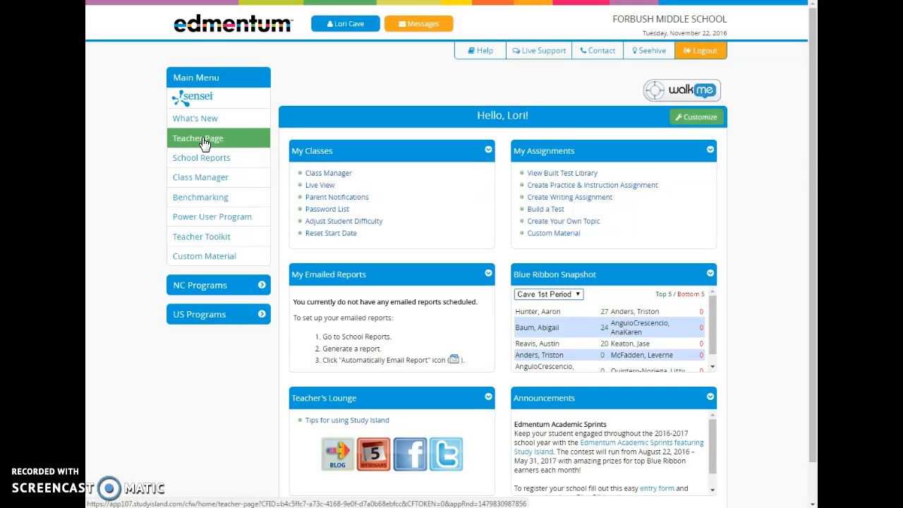
left_click(364, 226)
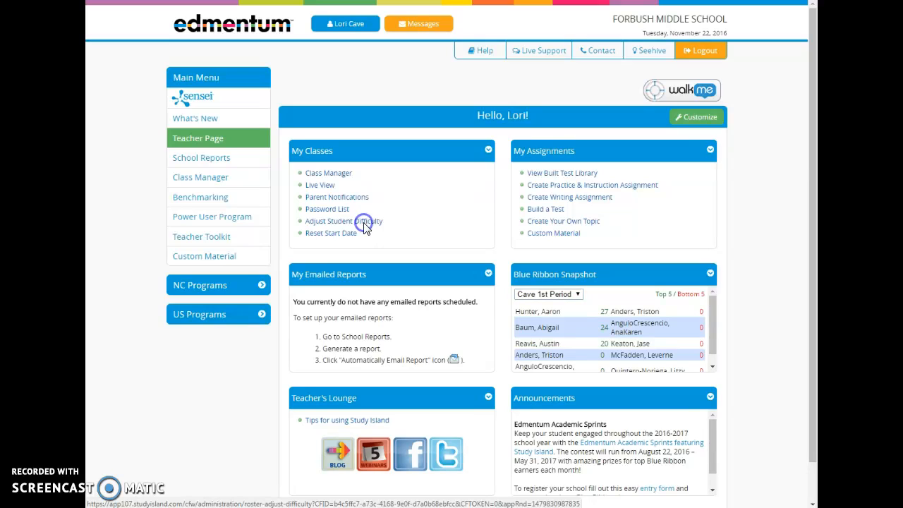
left_click(441, 195)
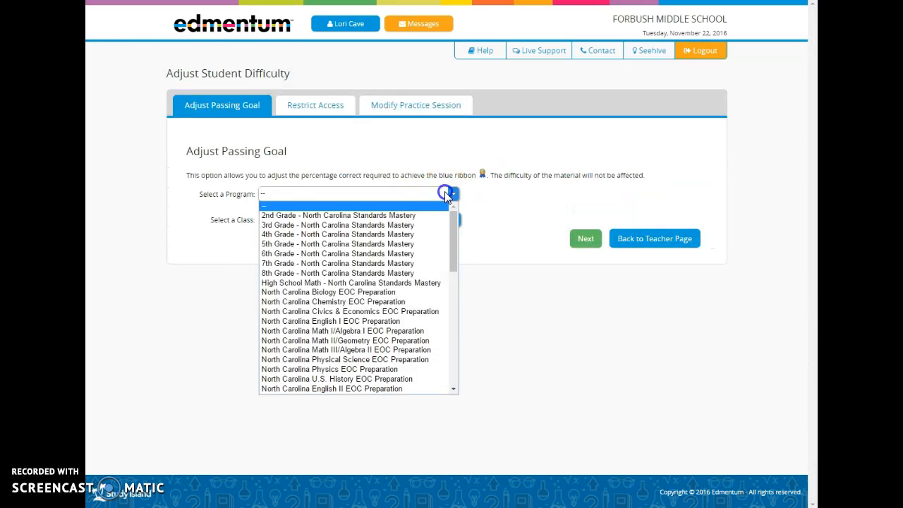
left_click(377, 274)
left_click(367, 219)
left_click(353, 242)
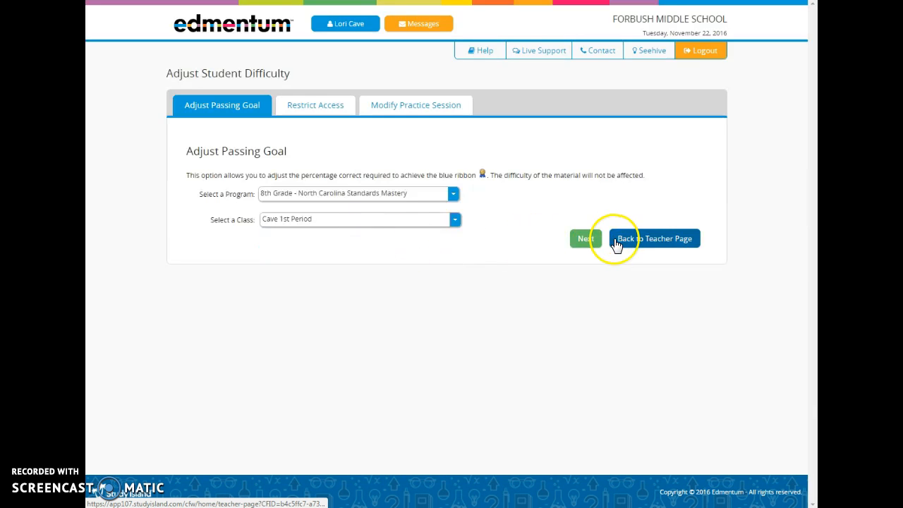
left_click(586, 240)
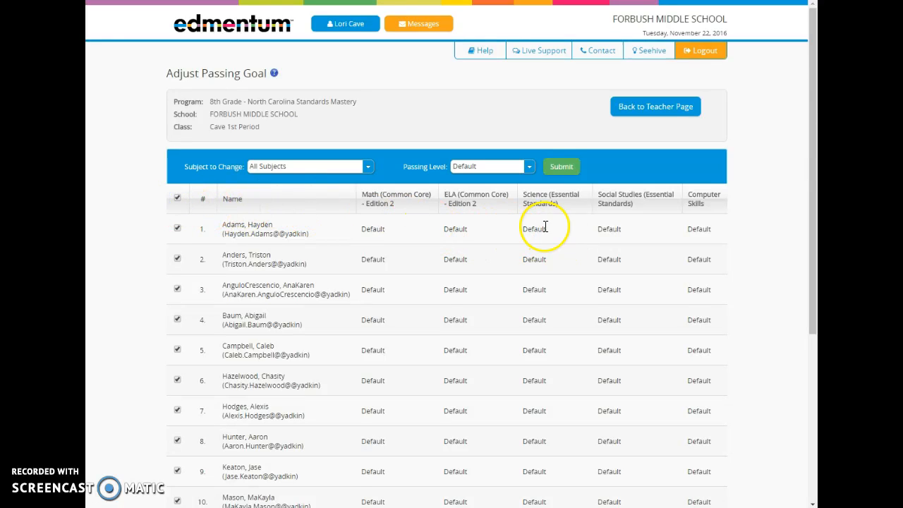
Step: Set the passing level to Default -6% (easier) in all subjects for every 1st Period student, check the roster, and return to the Teacher Page
left_click(529, 167)
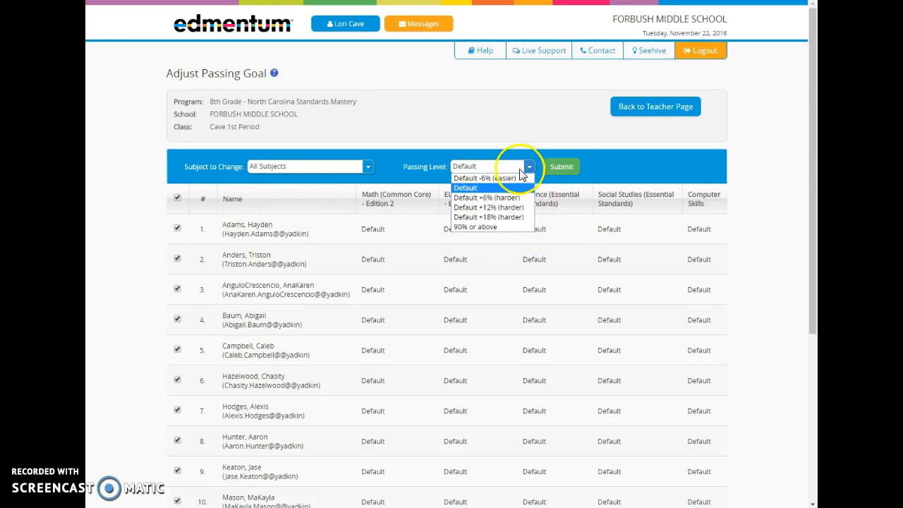
left_click(497, 179)
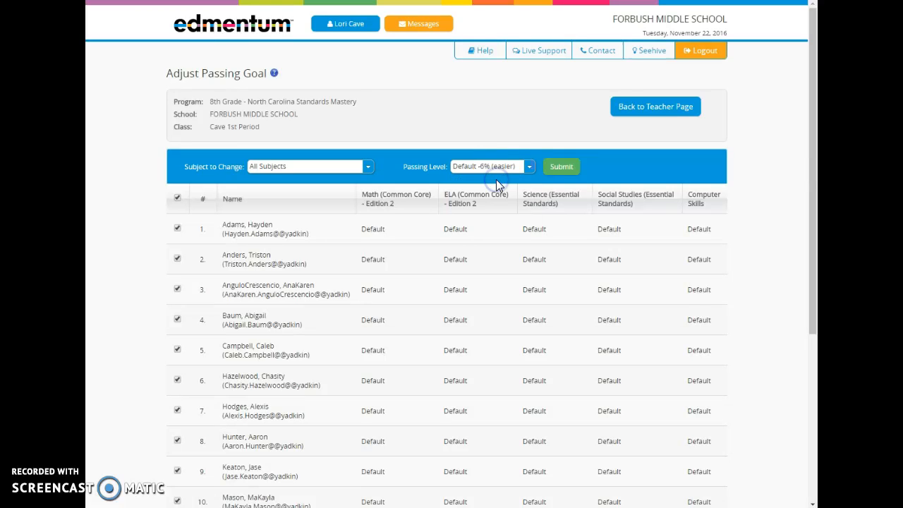
left_click(572, 172)
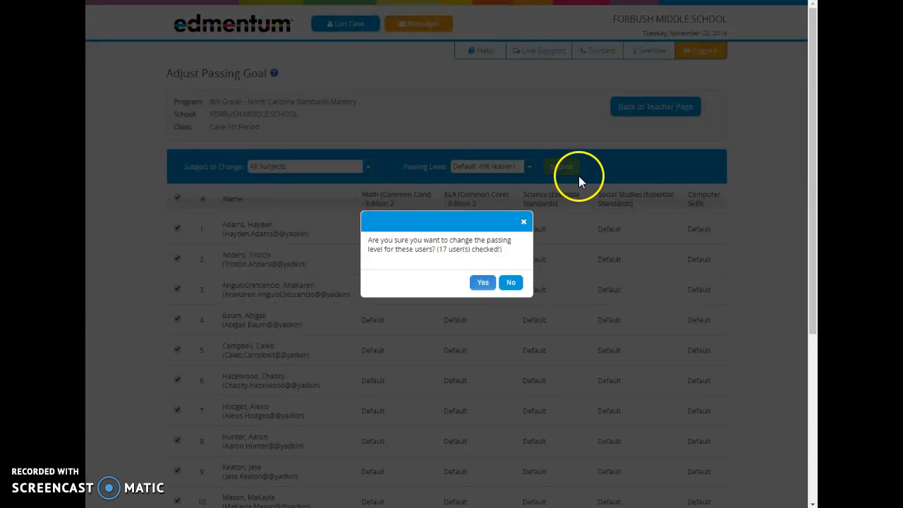
left_click(481, 283)
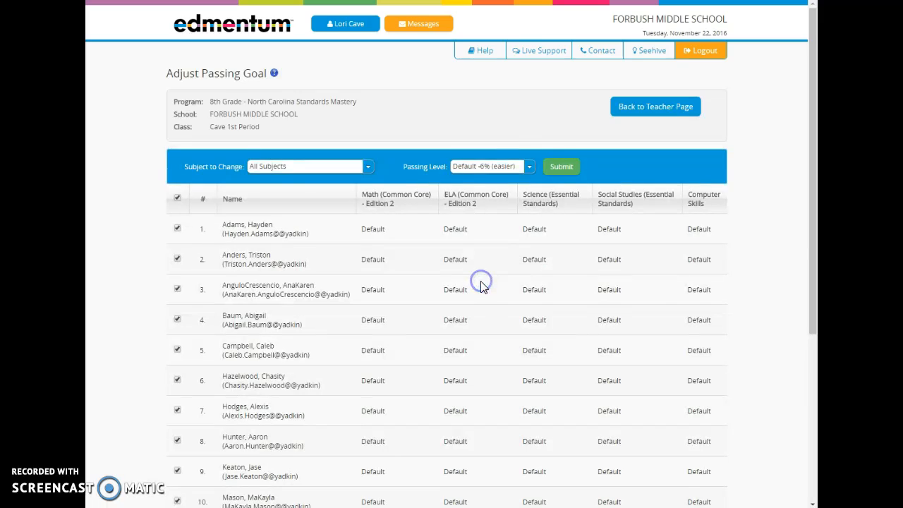
scroll(731, 341, "down", 3)
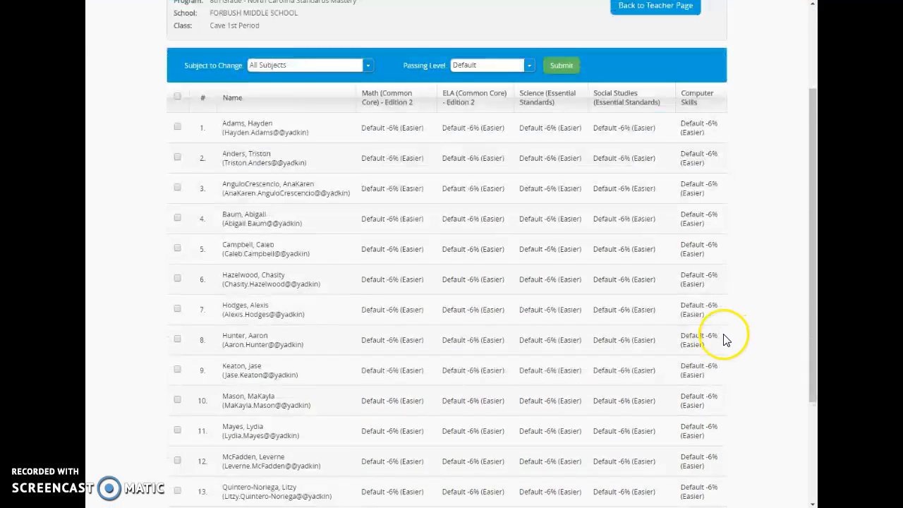
scroll(691, 358, "down", 2)
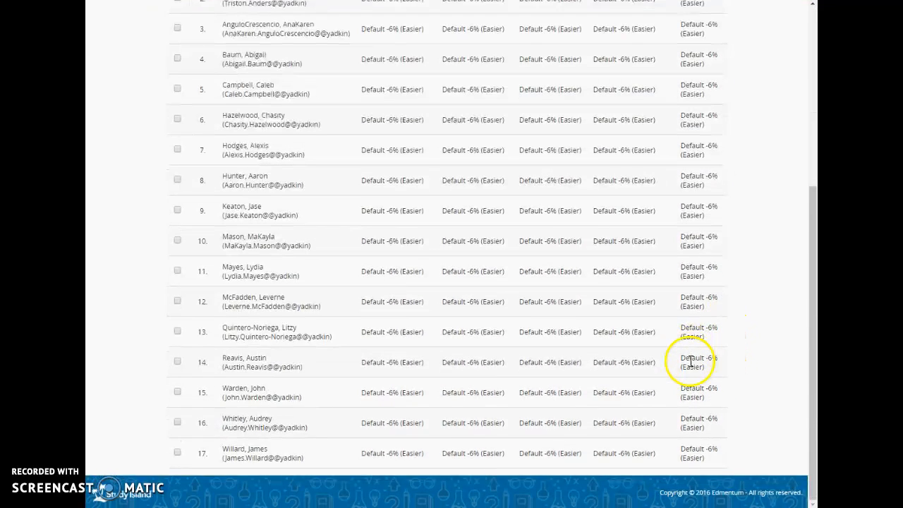
scroll(683, 357, "up", 5)
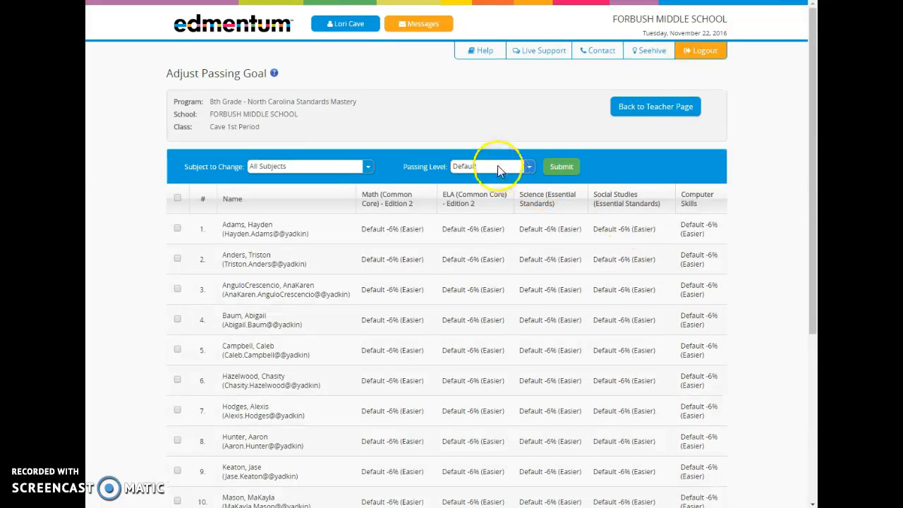
left_click(652, 114)
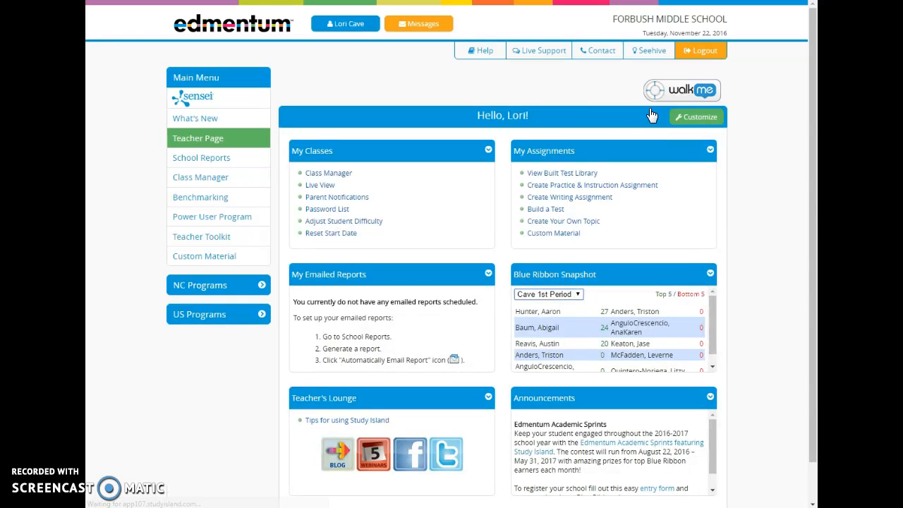